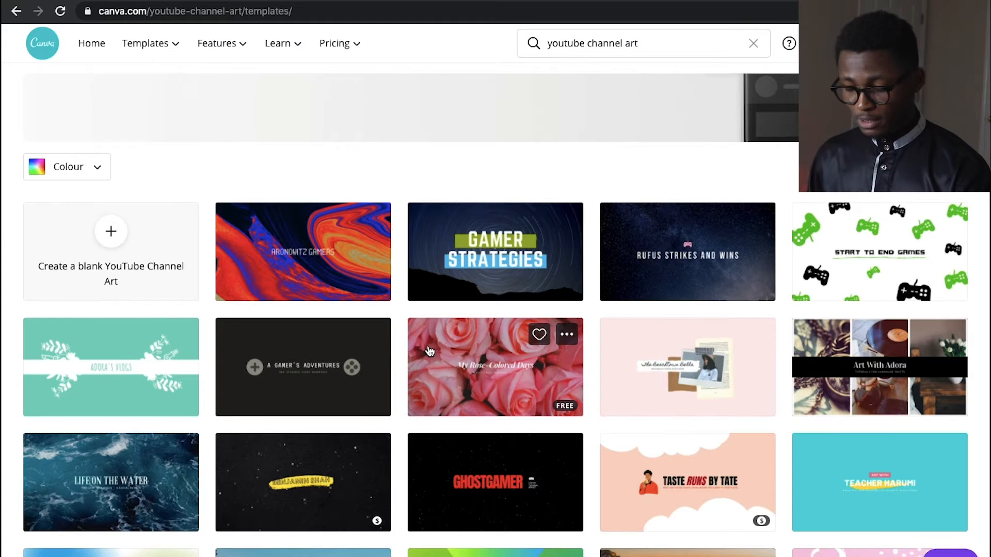
# Create a blank YouTube Channel Art design and place the text-and-logo safe area guide image from the uploads on the page
pyautogui.click(111, 231)
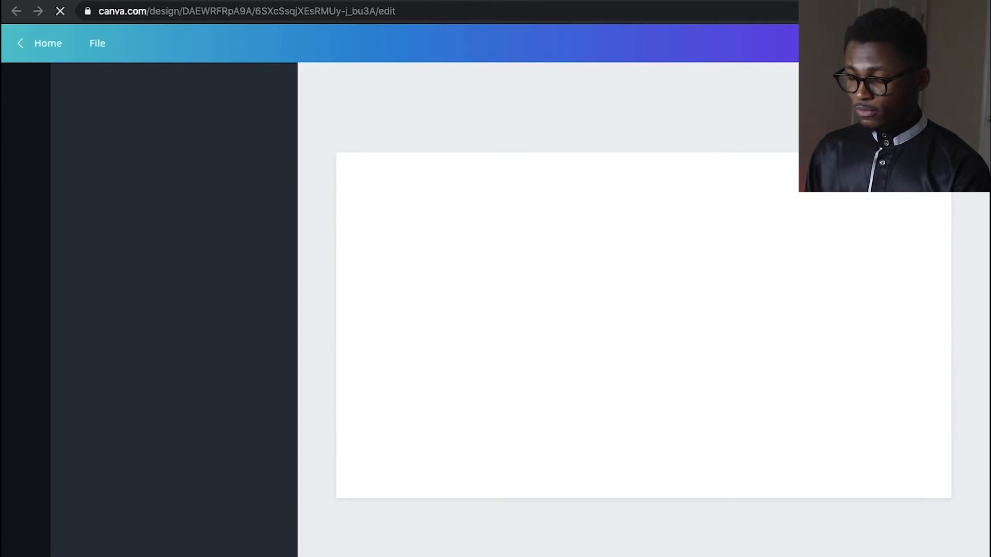
pyautogui.click(474, 1)
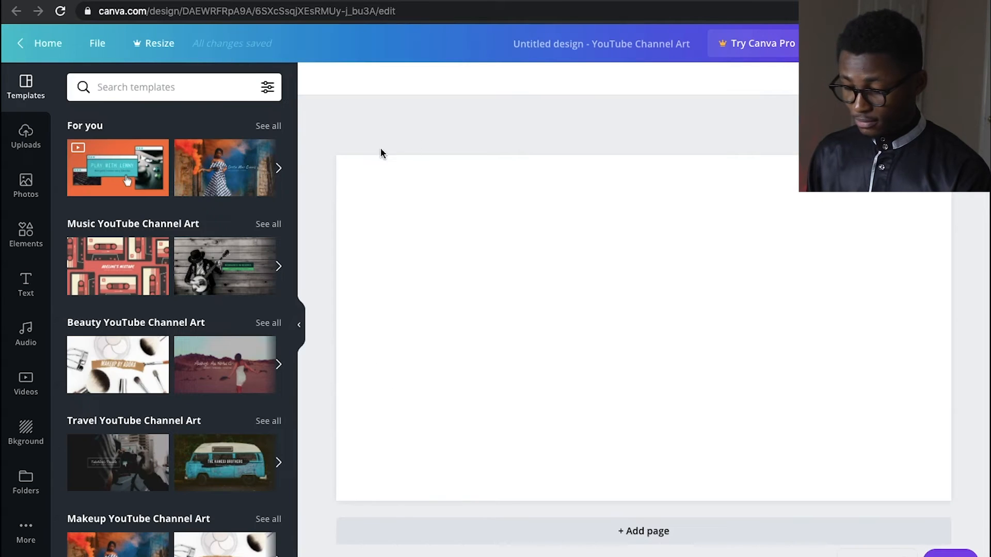
pyautogui.click(26, 137)
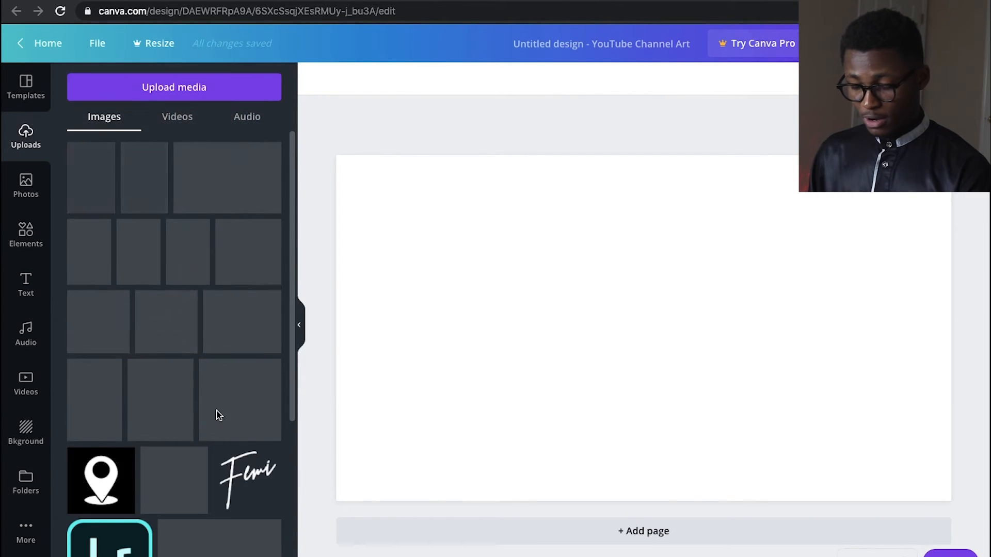
pyautogui.scroll(-5, 215, 411)
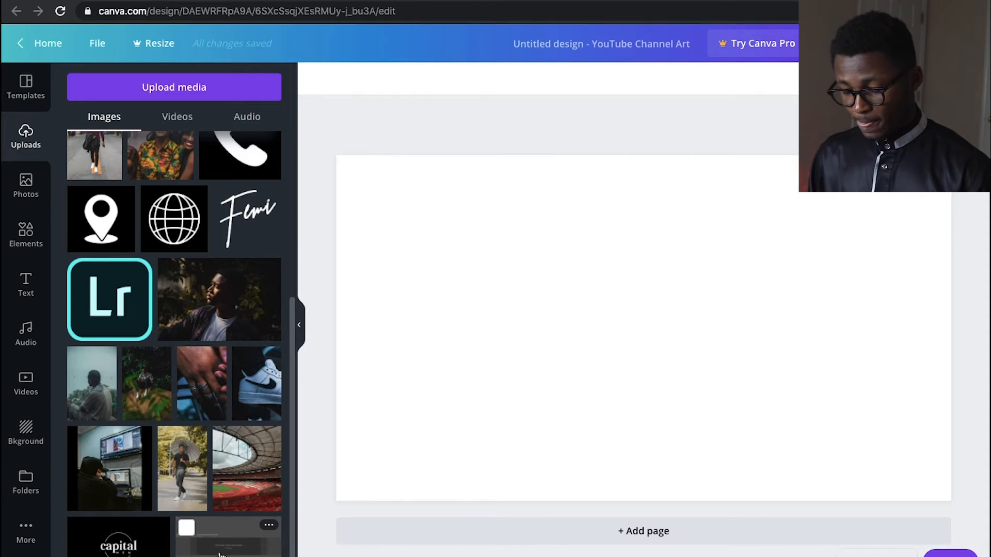
pyautogui.moveTo(227, 539); pyautogui.dragTo(455, 235)
# Align the safe area guide image with the page corner, enlarge it to cover the whole page and lock it
pyautogui.moveTo(410, 195); pyautogui.dragTo(335, 153)
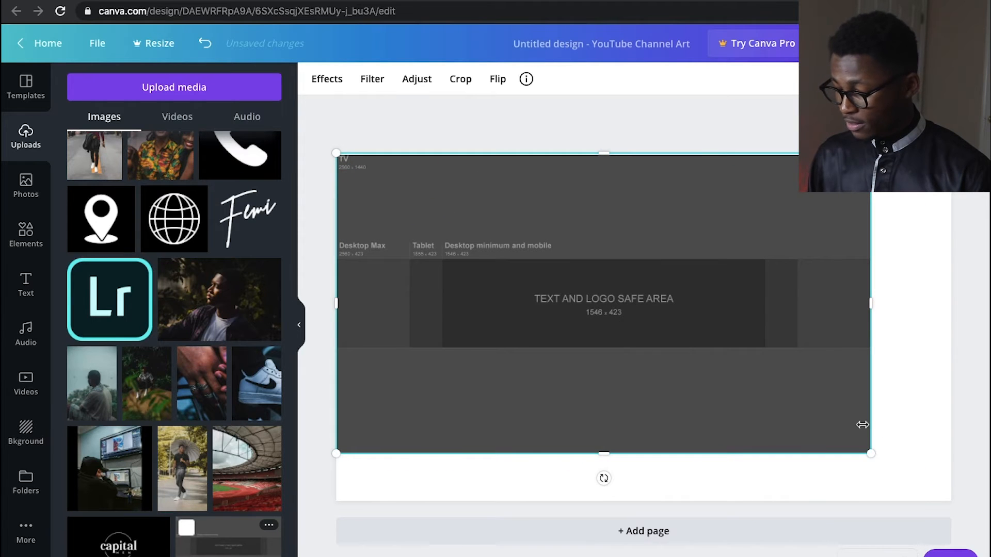
pyautogui.moveTo(923, 471); pyautogui.dragTo(955, 500)
pyautogui.moveTo(840, 398); pyautogui.dragTo(839, 400)
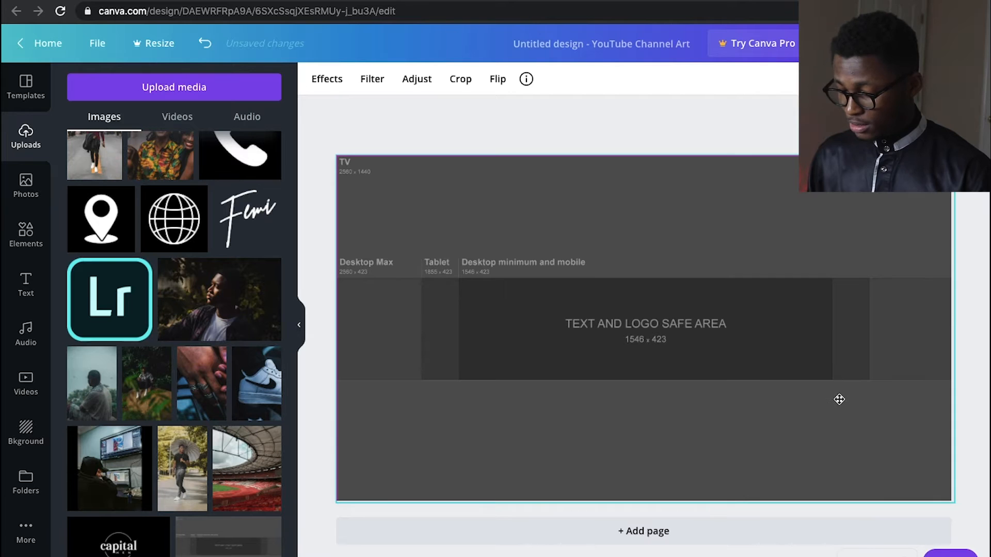
pyautogui.click(948, 79)
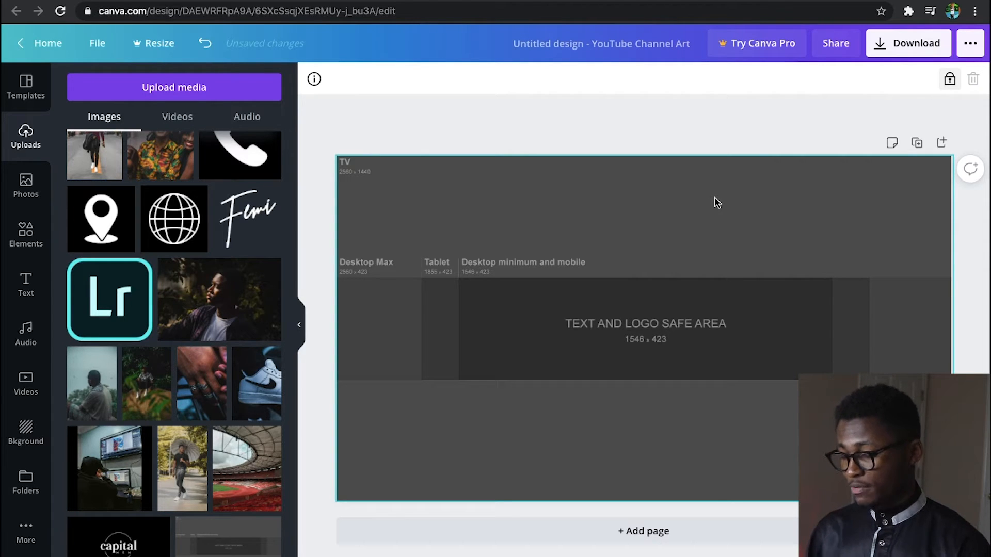
# Add a square shape over the guide image and stretch it to cover the entire page
pyautogui.click(23, 232)
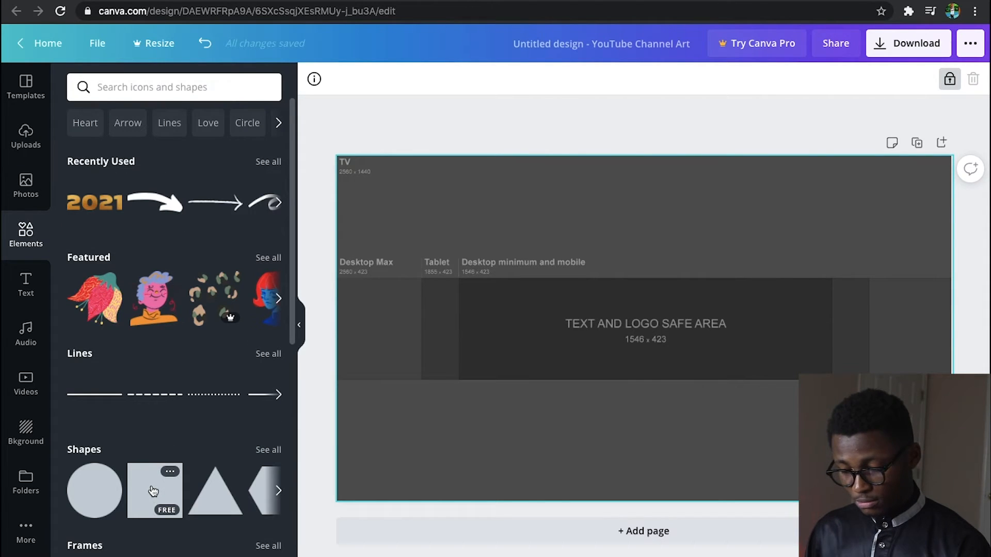
pyautogui.scroll(-3, 152, 487)
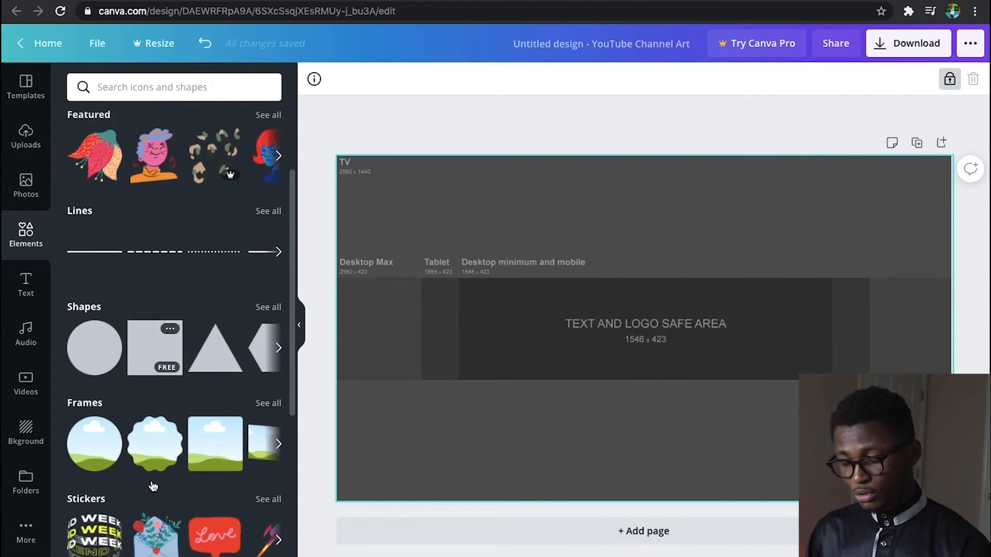
pyautogui.click(155, 335)
pyautogui.moveTo(548, 233); pyautogui.dragTo(230, 105)
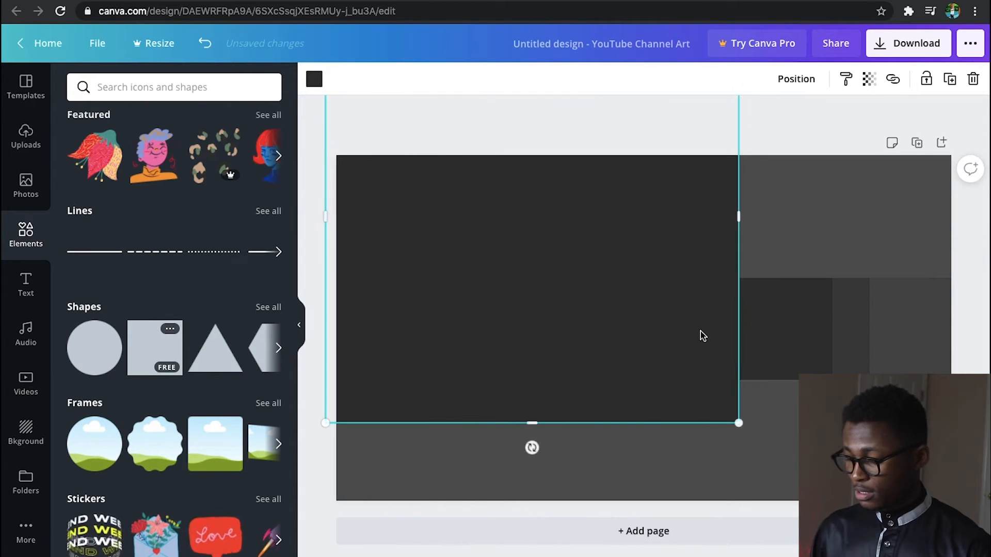
pyautogui.moveTo(738, 423); pyautogui.dragTo(881, 555)
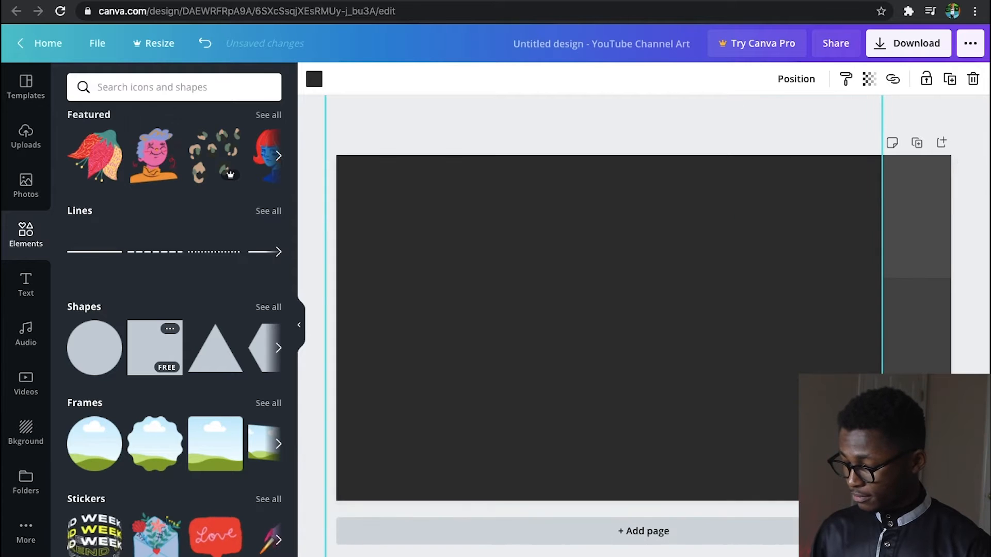
pyautogui.moveTo(702, 393); pyautogui.dragTo(778, 396)
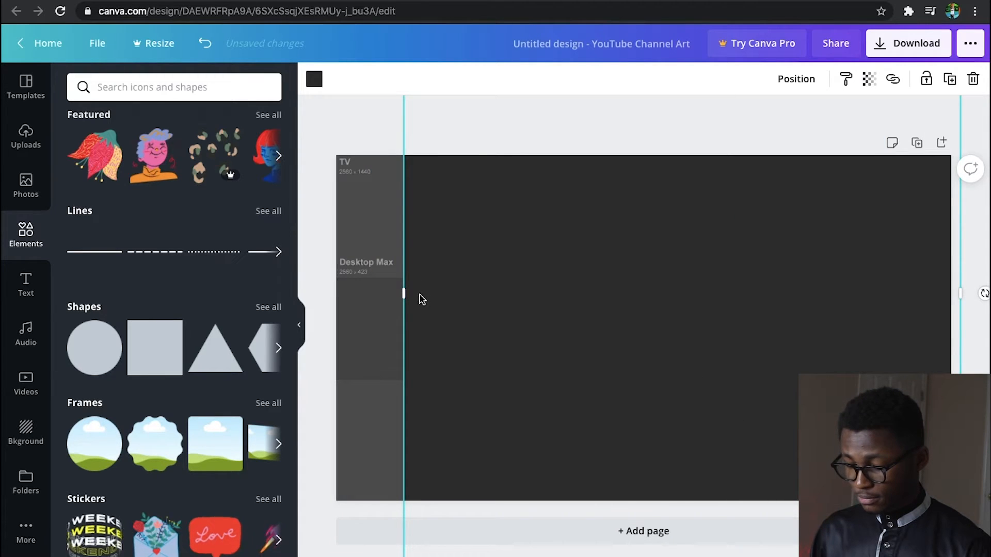
pyautogui.moveTo(405, 290); pyautogui.dragTo(299, 320)
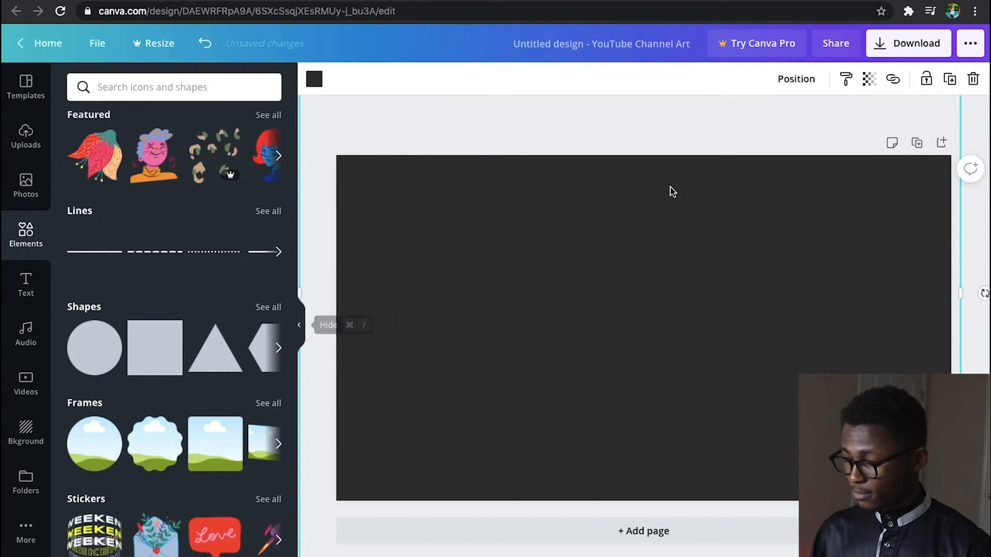
# Set the covering square's transparency to 58 and open its colour choices
pyautogui.click(868, 85)
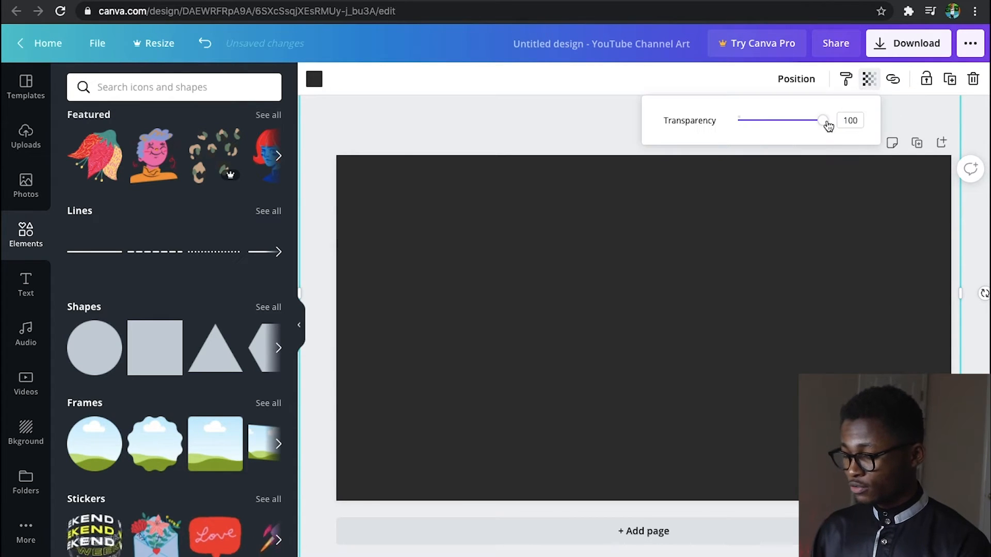
pyautogui.moveTo(824, 122); pyautogui.dragTo(787, 124)
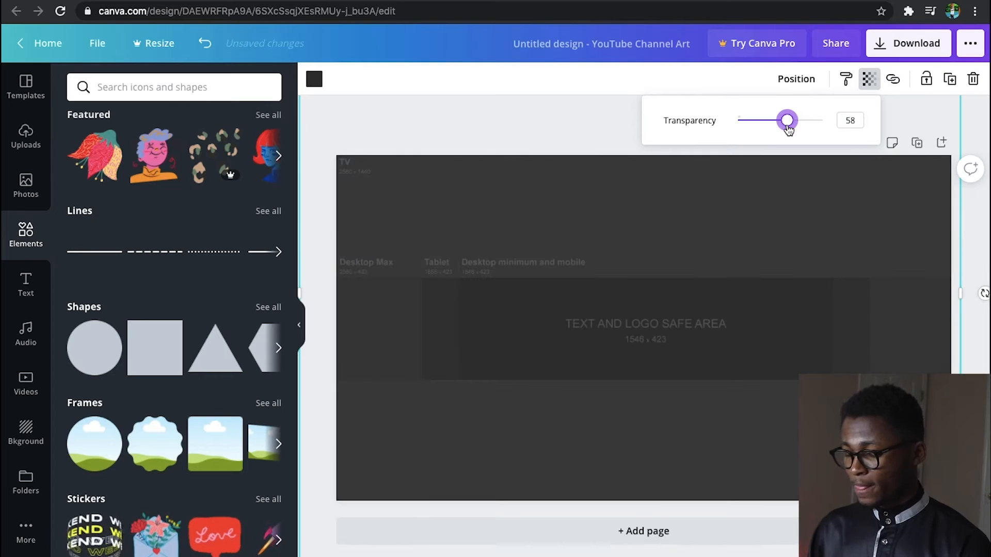
pyautogui.click(315, 82)
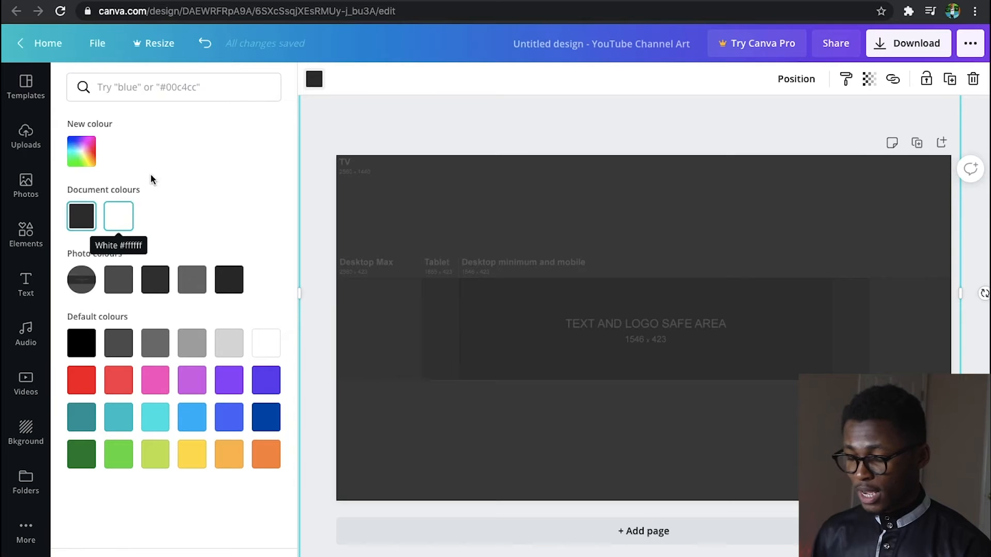
# Look at the existing banner on The Capital Men YouTube channel page and return to the banner design
pyautogui.hotkey('ctrl', 'Tab')
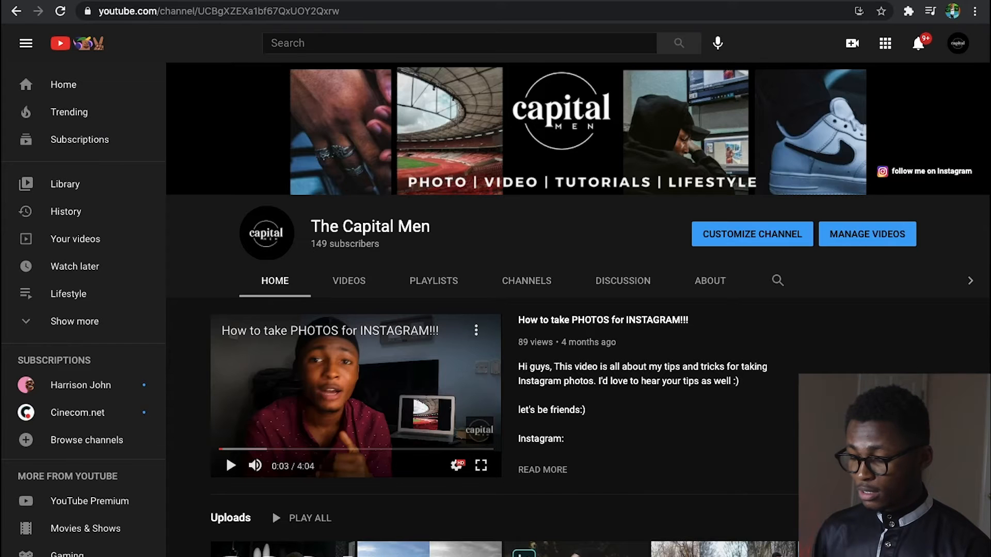
pyautogui.click(343, 1)
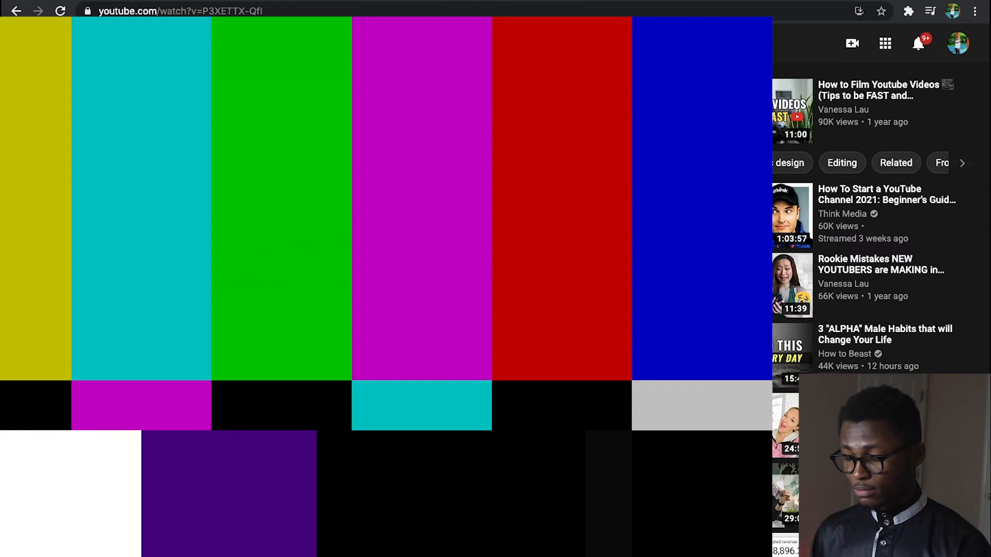
pyautogui.hotkey('ctrl', 'Tab')
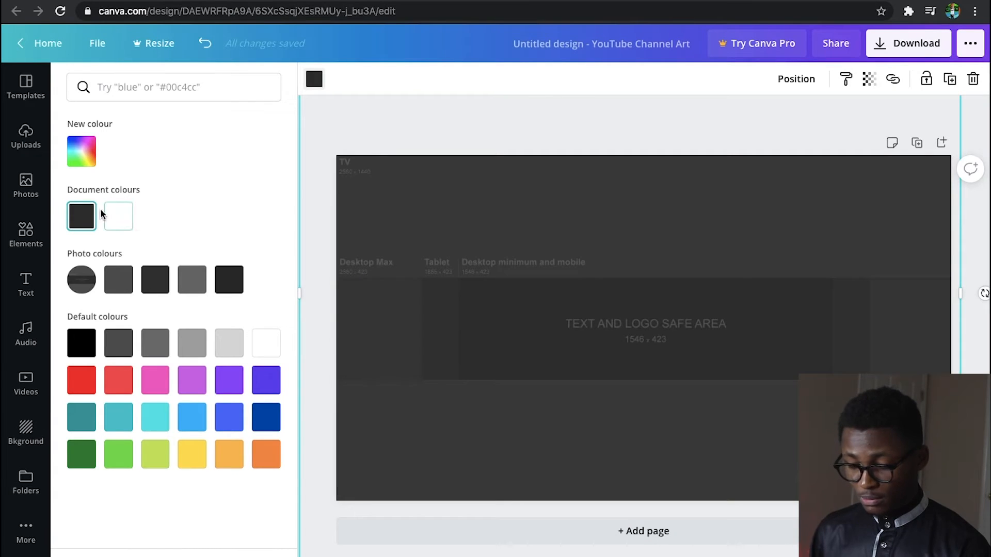
# Fill the covering square with white and set its transparency to 89
pyautogui.click(124, 220)
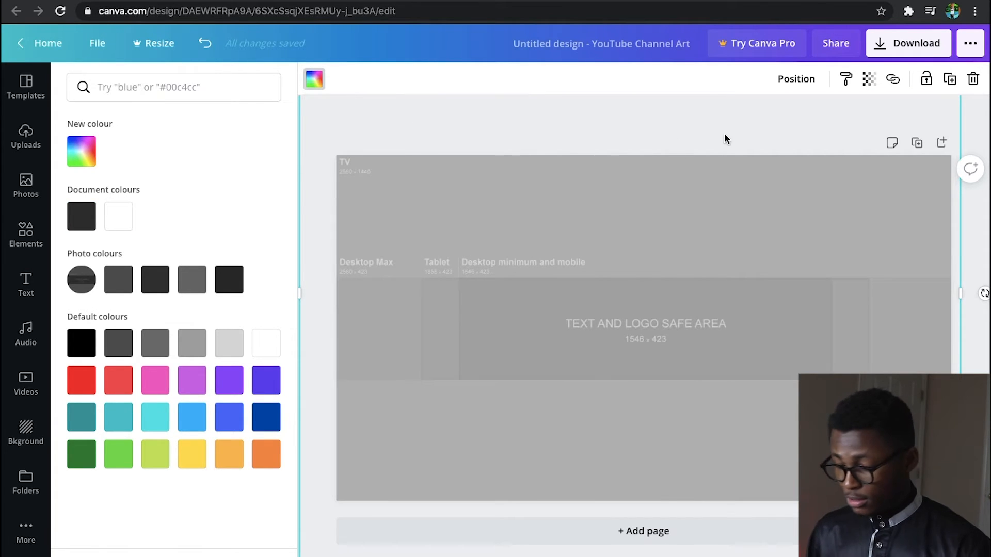
pyautogui.click(868, 80)
pyautogui.moveTo(824, 123)
pyautogui.mouseDown()
pyautogui.moveTo(790, 125)
pyautogui.moveTo(830, 126)
pyautogui.moveTo(815, 129)
pyautogui.mouseUp()
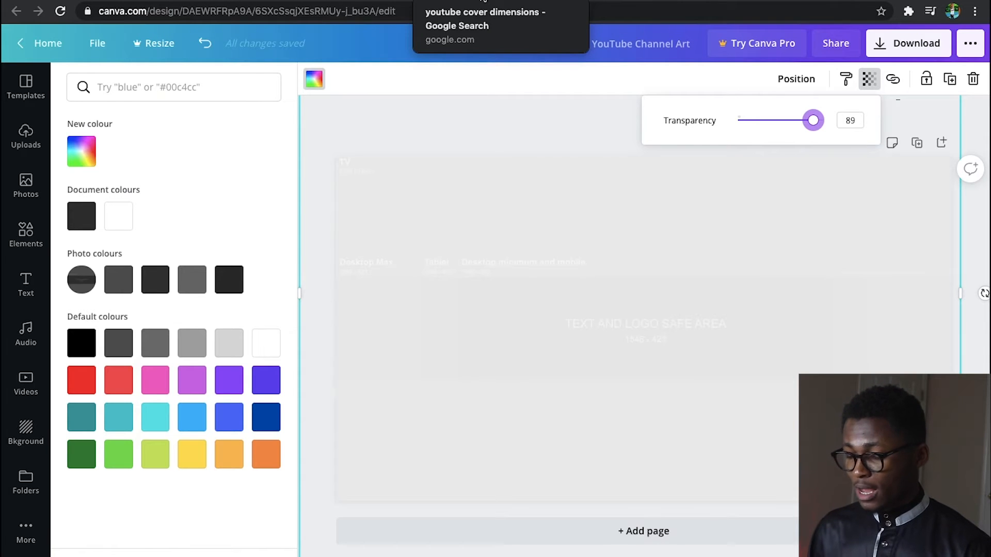
# View the remove.bg background removal site and switch back to the untitled Canva banner design
pyautogui.click(666, 1)
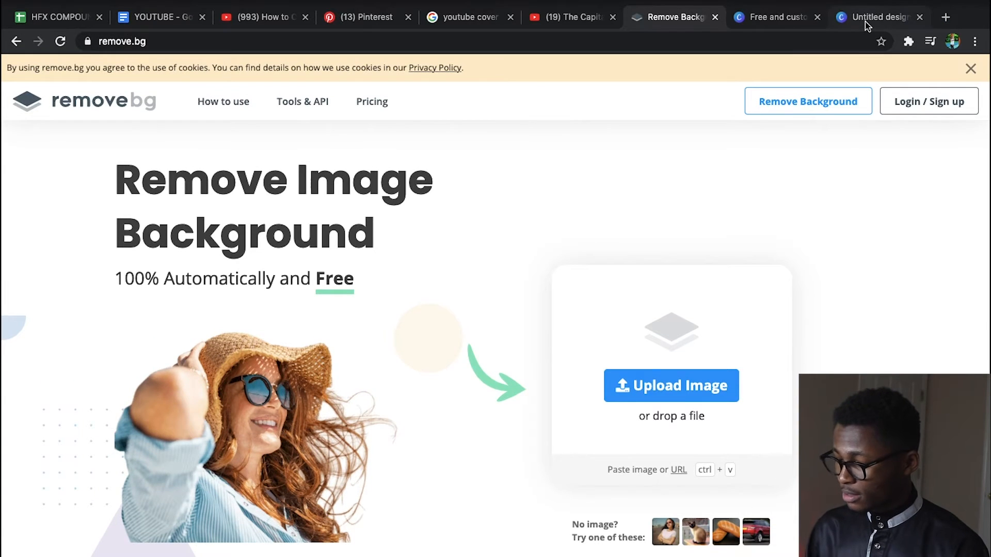
pyautogui.click(864, 22)
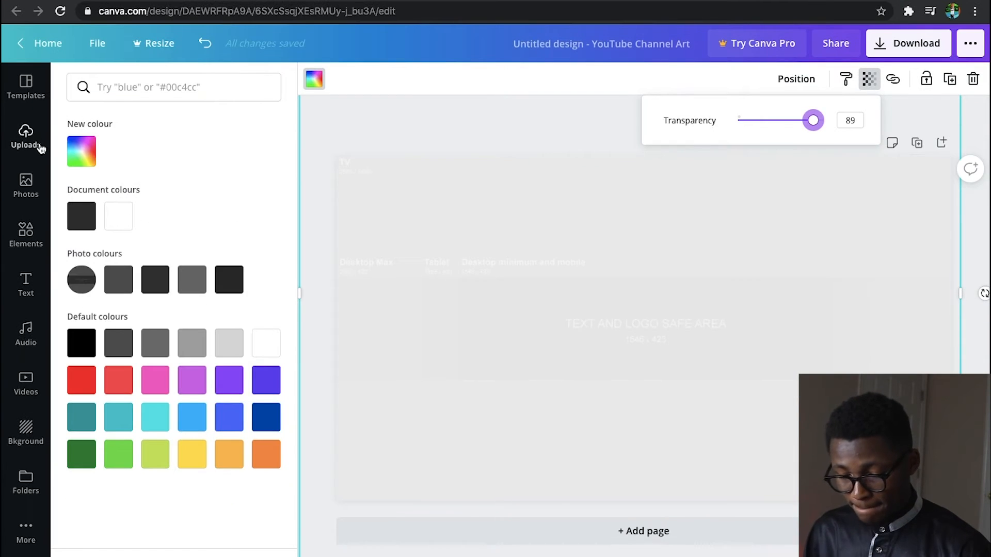
# Place the black-on-white Capital Men logo from the uploads on the page and scale it to fit centred in the safe area
pyautogui.click(40, 147)
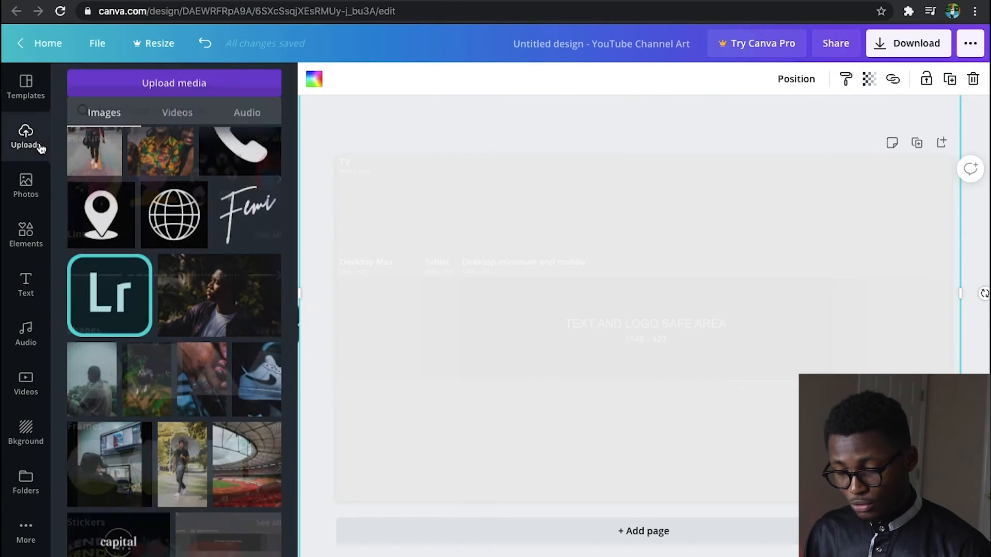
pyautogui.scroll(5, 177, 292)
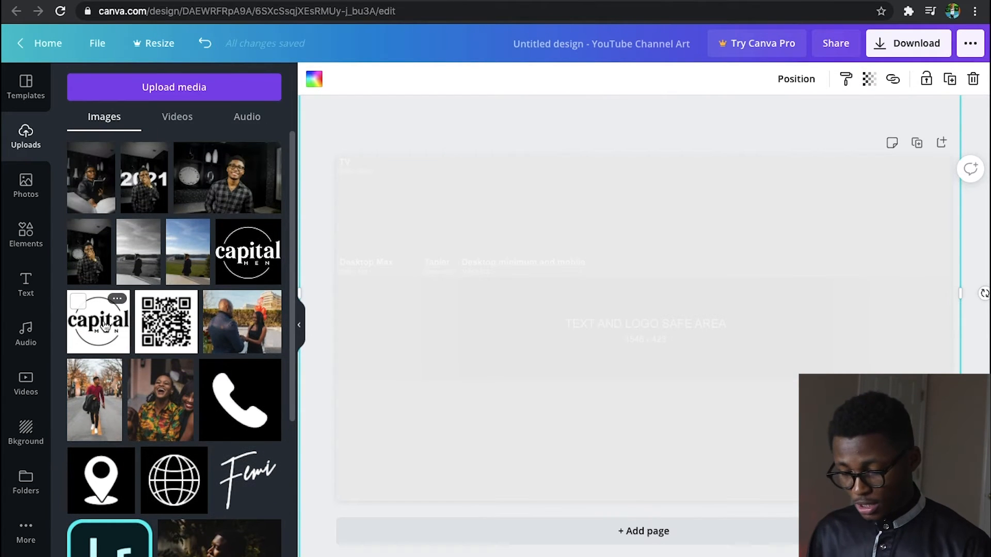
pyautogui.moveTo(101, 323); pyautogui.dragTo(587, 262)
pyautogui.moveTo(554, 228); pyautogui.dragTo(638, 314)
pyautogui.moveTo(741, 414); pyautogui.dragTo(718, 393)
pyautogui.moveTo(682, 355); pyautogui.dragTo(653, 332)
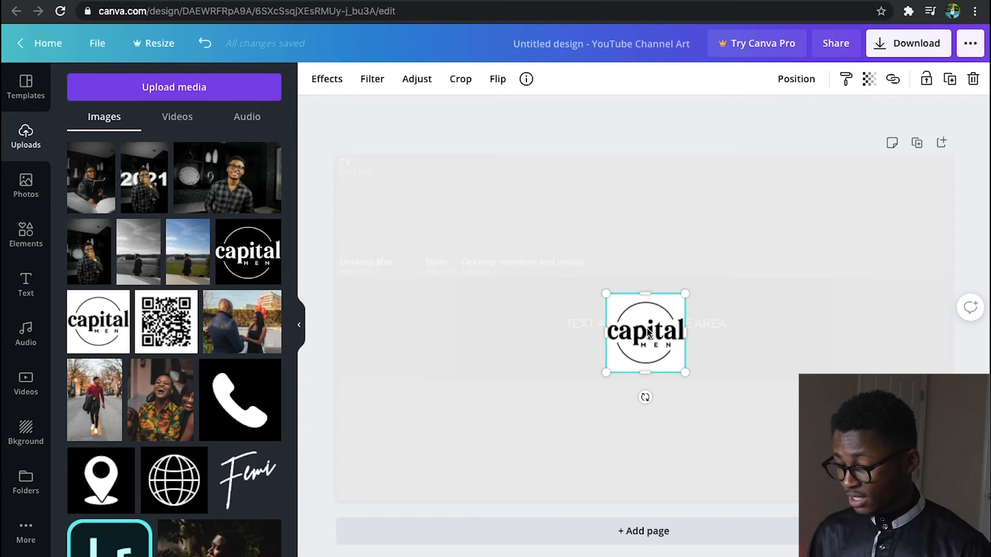
pyautogui.moveTo(648, 331); pyautogui.dragTo(642, 327)
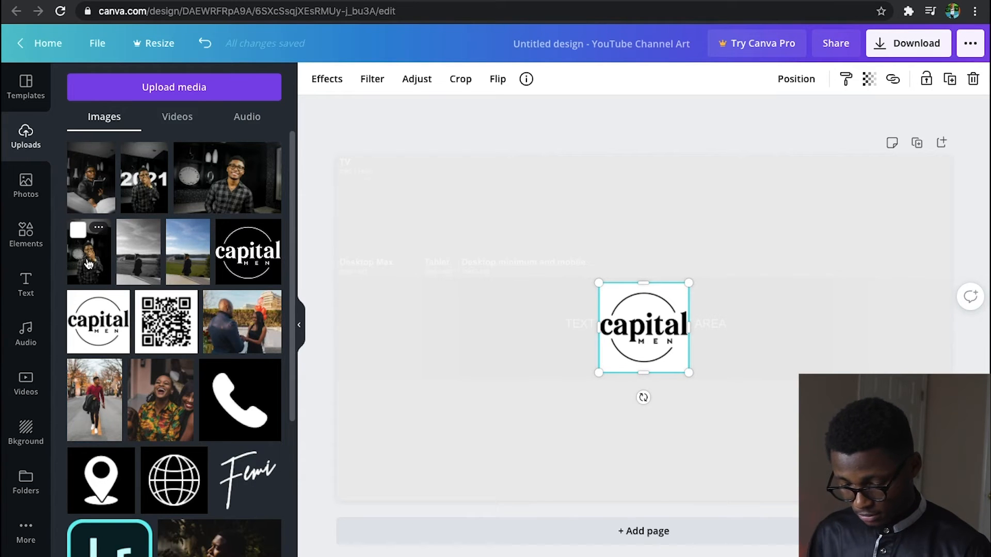
# Add the dark portrait of the man in the plaid shirt from the uploads and crop off its edges
pyautogui.moveTo(88, 263); pyautogui.dragTo(427, 329)
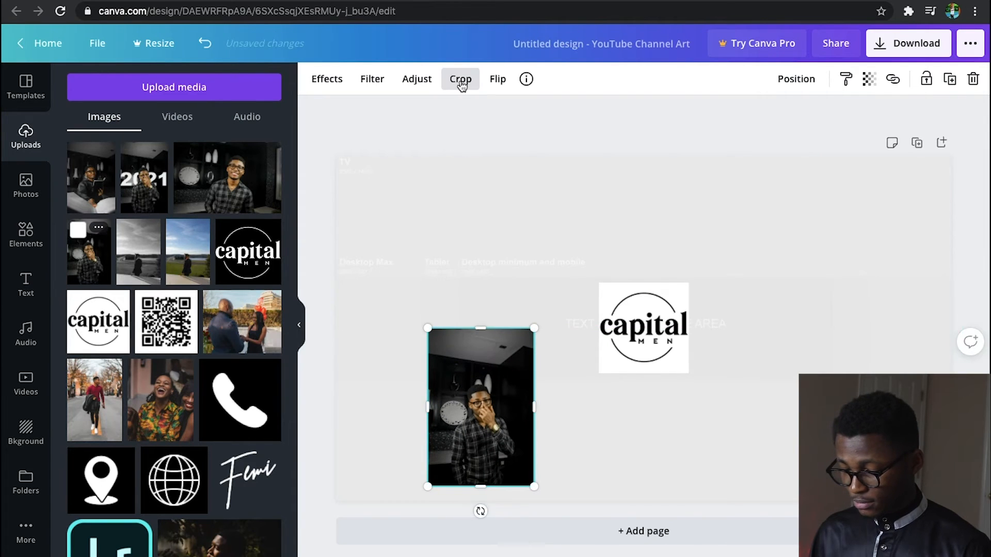
pyautogui.click(460, 81)
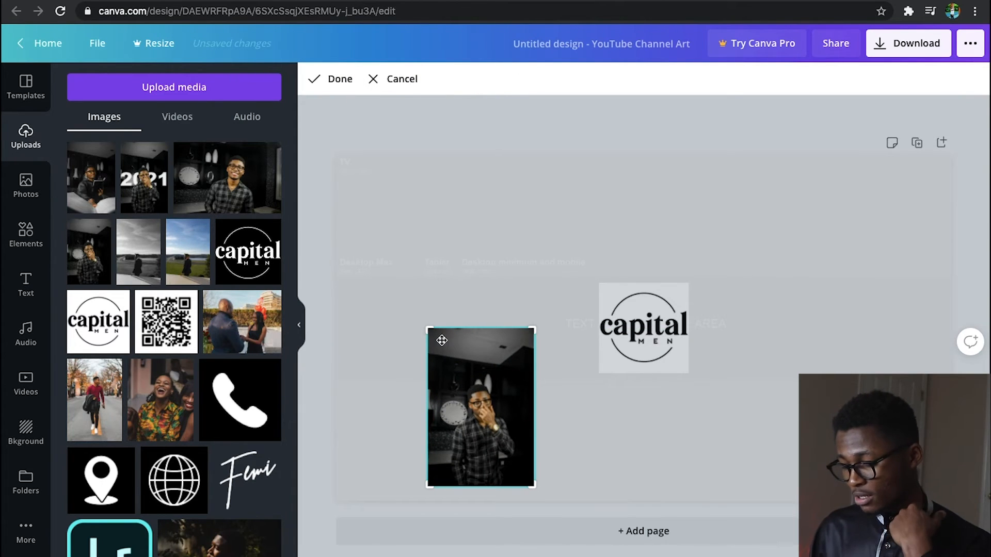
pyautogui.moveTo(430, 332); pyautogui.dragTo(442, 351)
pyautogui.moveTo(475, 398); pyautogui.dragTo(483, 334)
pyautogui.click(331, 81)
# Shrink the plaid-shirt portrait, crop it tighter around the man and place it just left of the logo
pyautogui.moveTo(521, 415); pyautogui.dragTo(511, 398)
pyautogui.moveTo(466, 354); pyautogui.dragTo(467, 347)
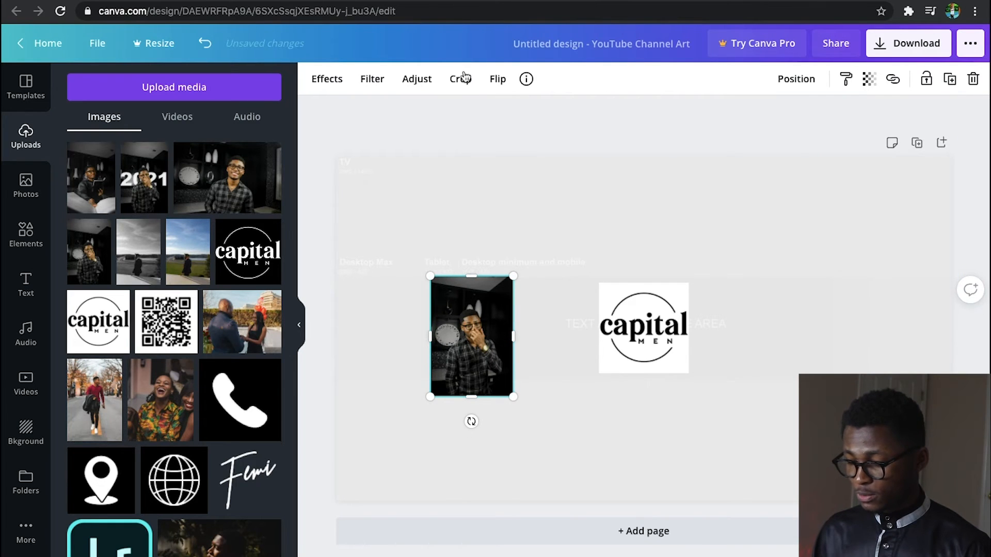
pyautogui.click(462, 77)
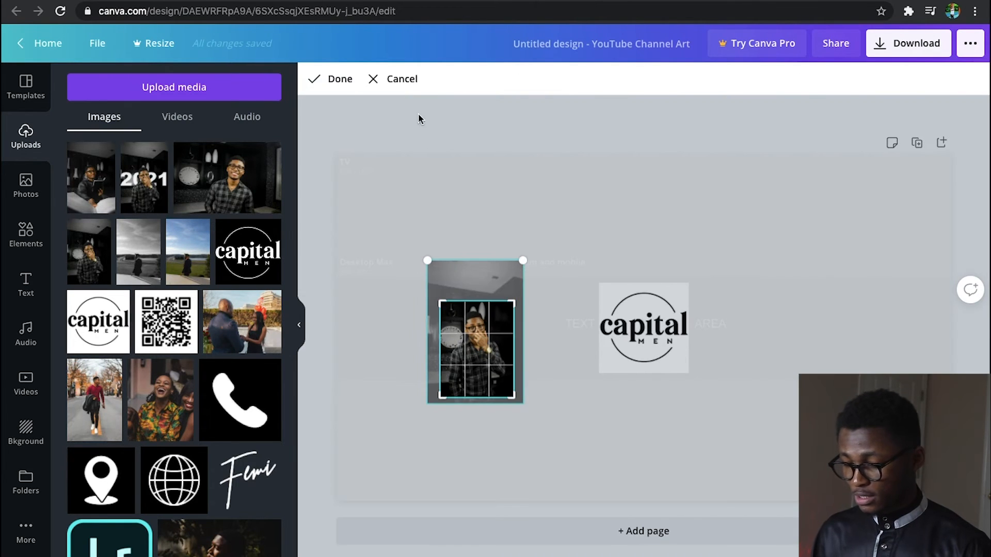
pyautogui.click(336, 81)
pyautogui.moveTo(477, 361); pyautogui.dragTo(550, 341)
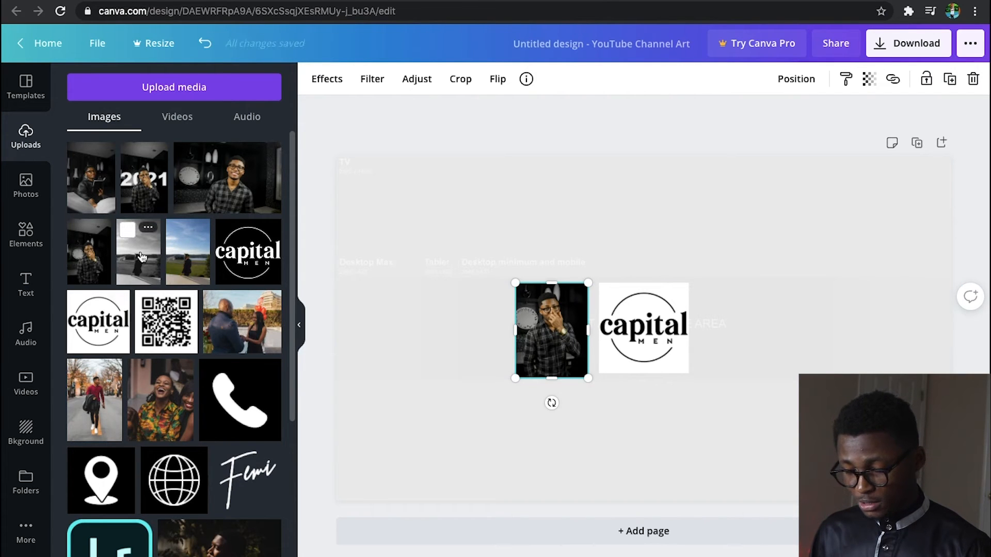
# Add the black-and-white lakeside photo from the uploads and undo its extra copies
pyautogui.click(142, 257)
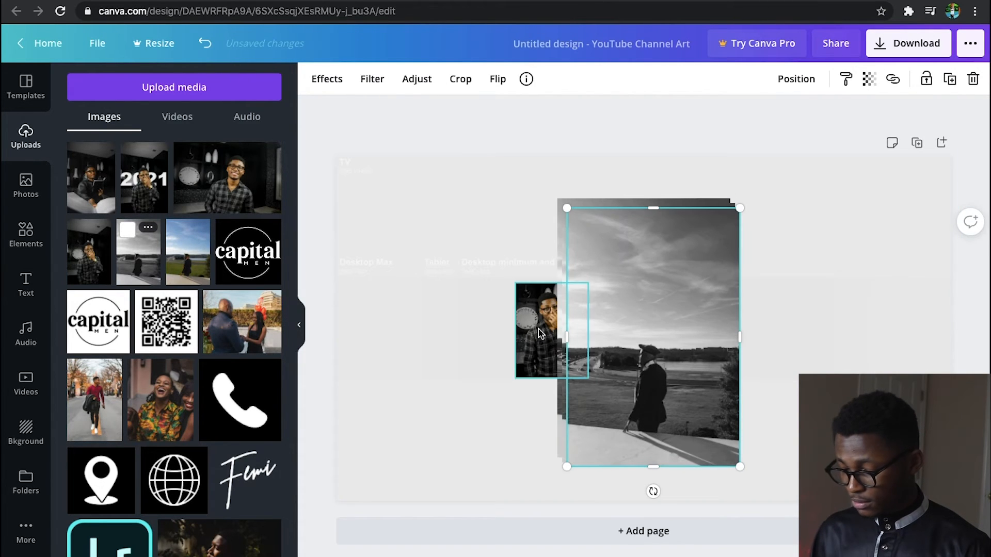
pyautogui.press('super+z')
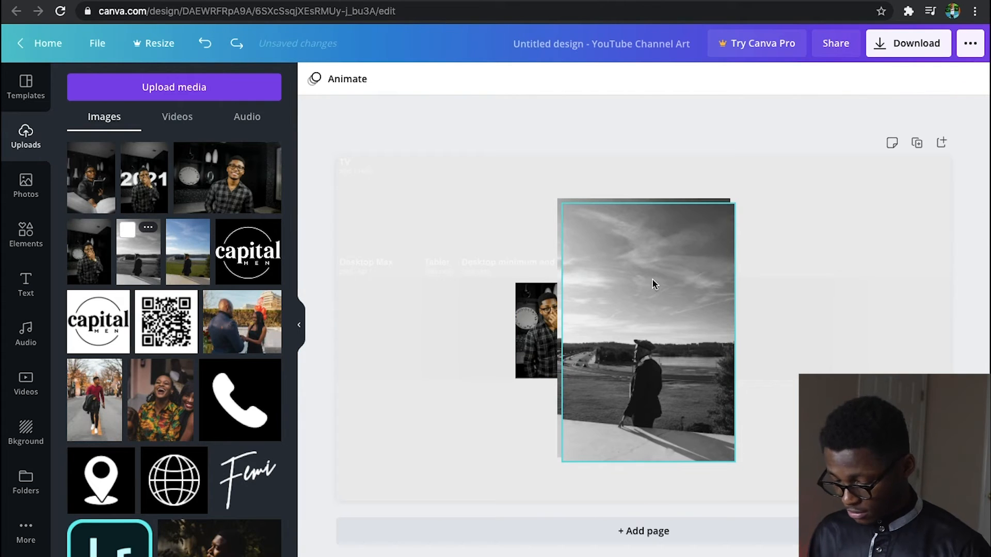
pyautogui.press('super+z')
# Crop the black-and-white lakeside photo around the standing man, reduce it and place it just right of the logo
pyautogui.click(578, 232)
pyautogui.click(462, 80)
pyautogui.moveTo(556, 198); pyautogui.dragTo(613, 313)
pyautogui.moveTo(655, 357); pyautogui.dragTo(790, 336)
pyautogui.click(330, 79)
pyautogui.moveTo(710, 269); pyautogui.dragTo(720, 283)
pyautogui.moveTo(770, 329); pyautogui.dragTo(750, 311)
# Add the photo of the laughing woman from the uploads, shrink it and place it beside the plaid-shirt portrait, away from the logo
pyautogui.scroll(-1, 138, 373)
pyautogui.scroll(-1, 138, 373)
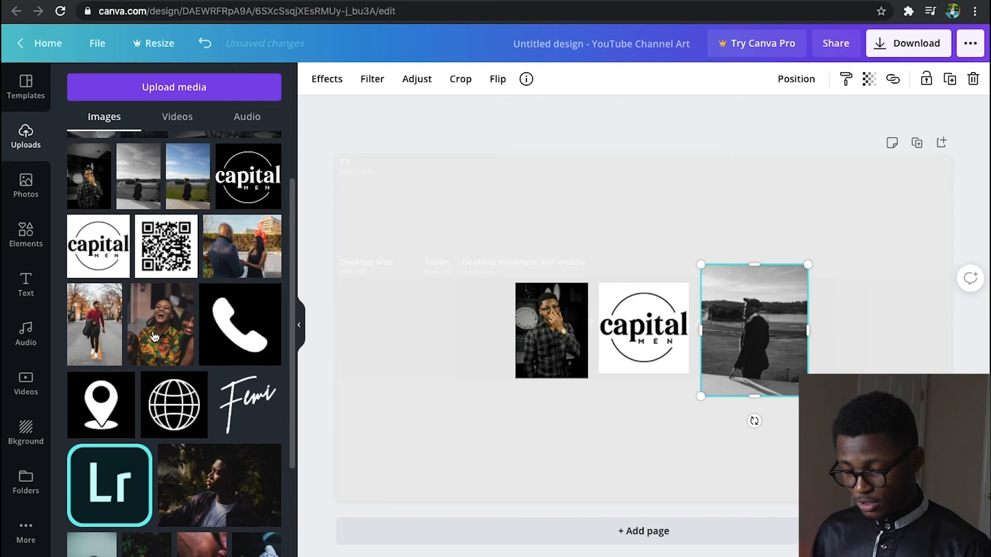
pyautogui.click(164, 323)
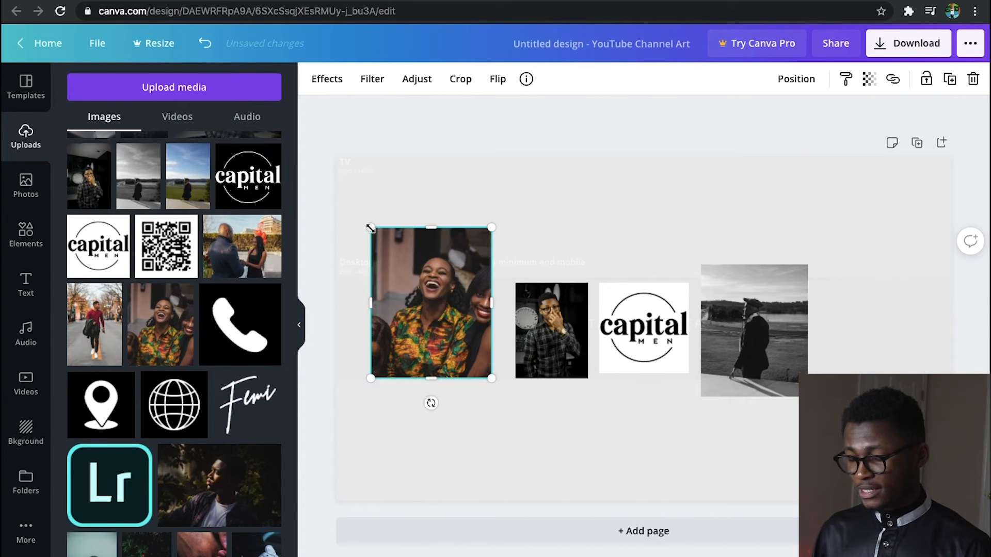
pyautogui.moveTo(370, 228); pyautogui.dragTo(438, 305)
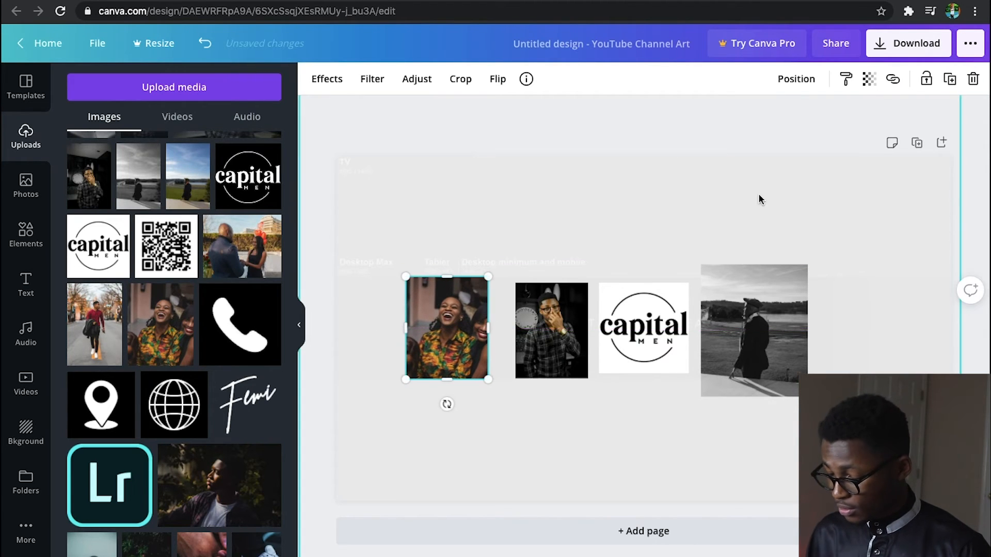
# Set the transparency of the white overlay covering the banner to 21 to reveal the safe area guide
pyautogui.click(868, 81)
pyautogui.moveTo(822, 120)
pyautogui.mouseDown()
pyautogui.moveTo(777, 124)
pyautogui.moveTo(823, 122)
pyautogui.mouseUp()
pyautogui.click(785, 214)
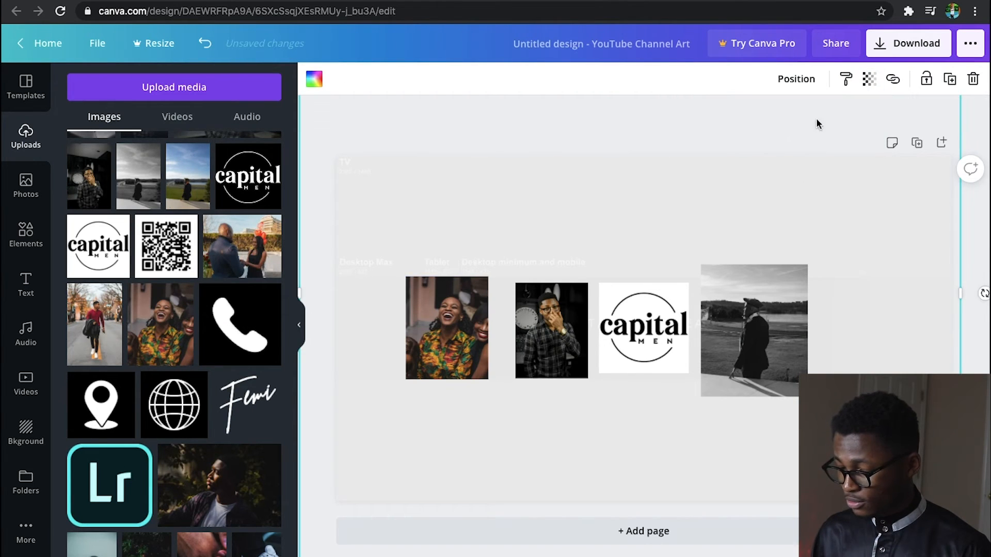
pyautogui.click(868, 80)
pyautogui.moveTo(822, 122); pyautogui.dragTo(756, 126)
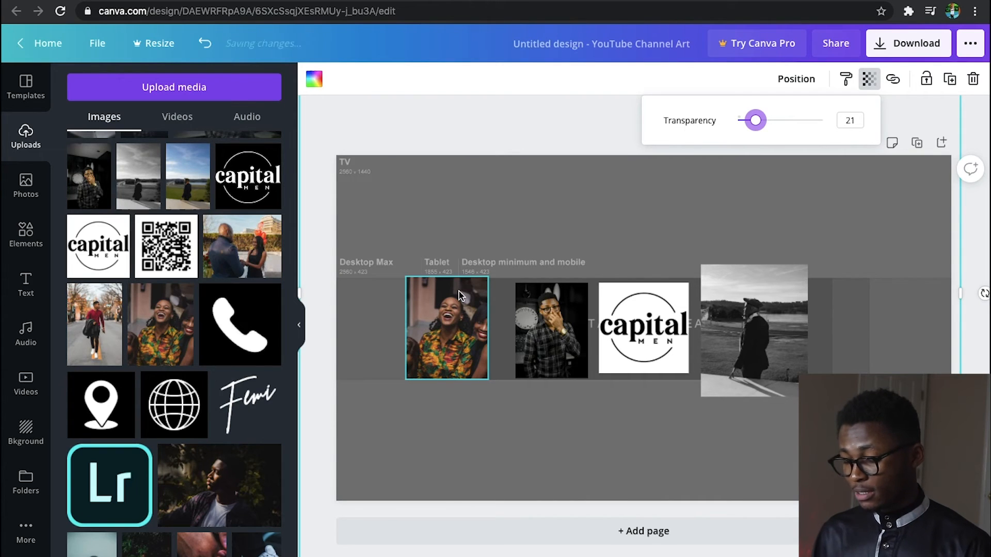
# Shrink the laughing woman photo to fit the safe area's height and move it close to the plaid-shirt portrait
pyautogui.click(435, 294)
pyautogui.moveTo(404, 277); pyautogui.dragTo(410, 283)
pyautogui.moveTo(438, 318); pyautogui.dragTo(457, 317)
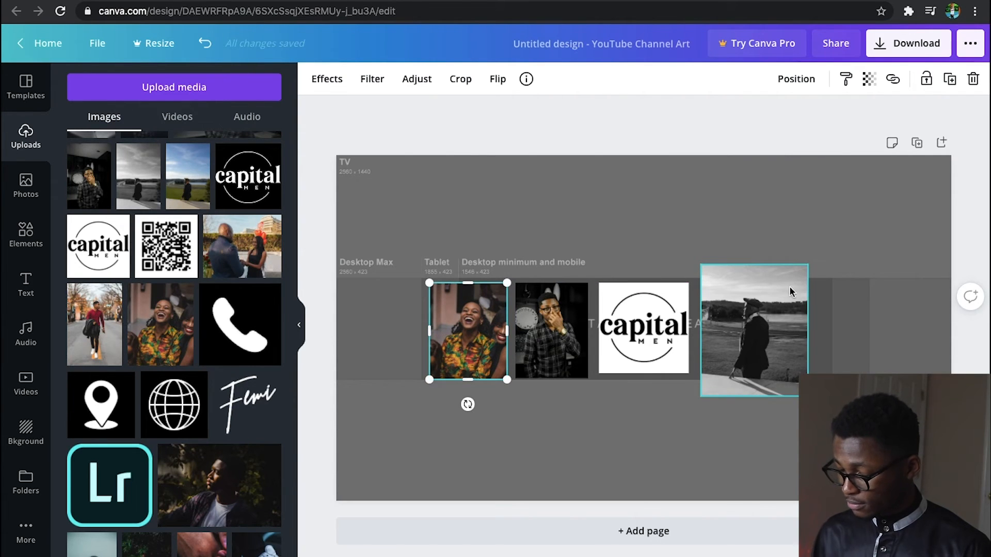
# Reduce the black-and-white lakeside photo to fit within the safe area strip, keeping it next to the logo
pyautogui.click(783, 305)
pyautogui.moveTo(807, 265); pyautogui.dragTo(793, 283)
pyautogui.moveTo(701, 397); pyautogui.dragTo(734, 356)
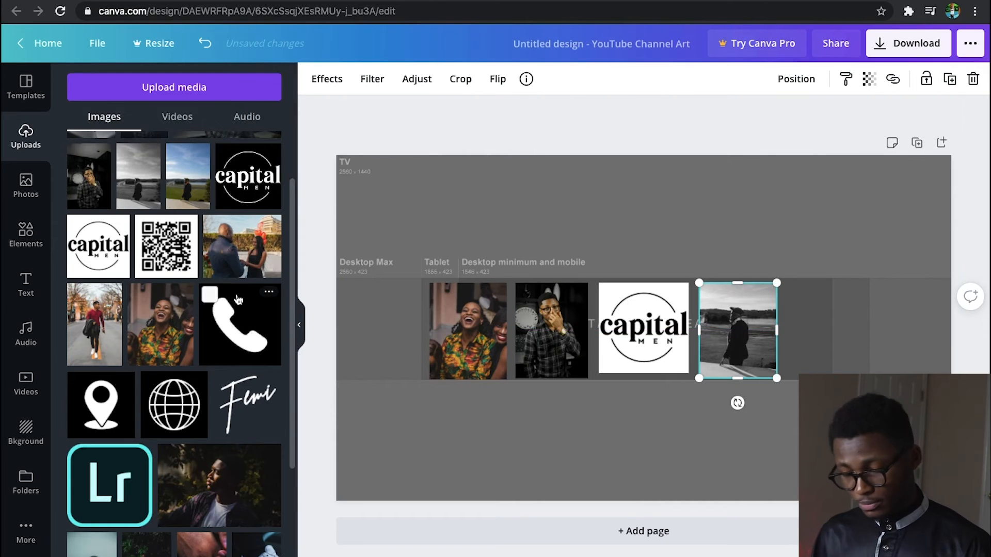
# Add the photo of the man among dark green foliage from the uploads, shrink it and place it just right of the lakeside photo
pyautogui.scroll(-4, 205, 436)
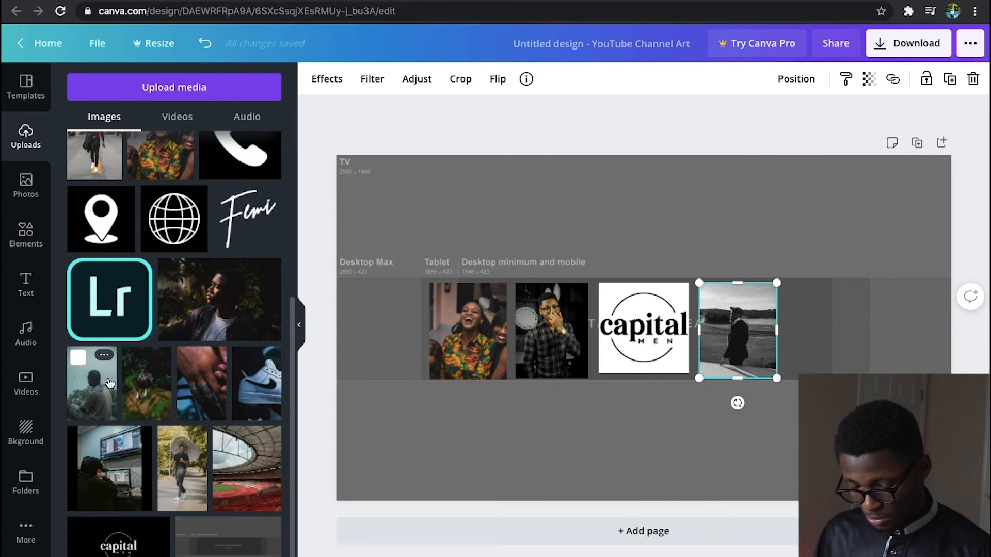
pyautogui.moveTo(148, 384); pyautogui.dragTo(826, 330)
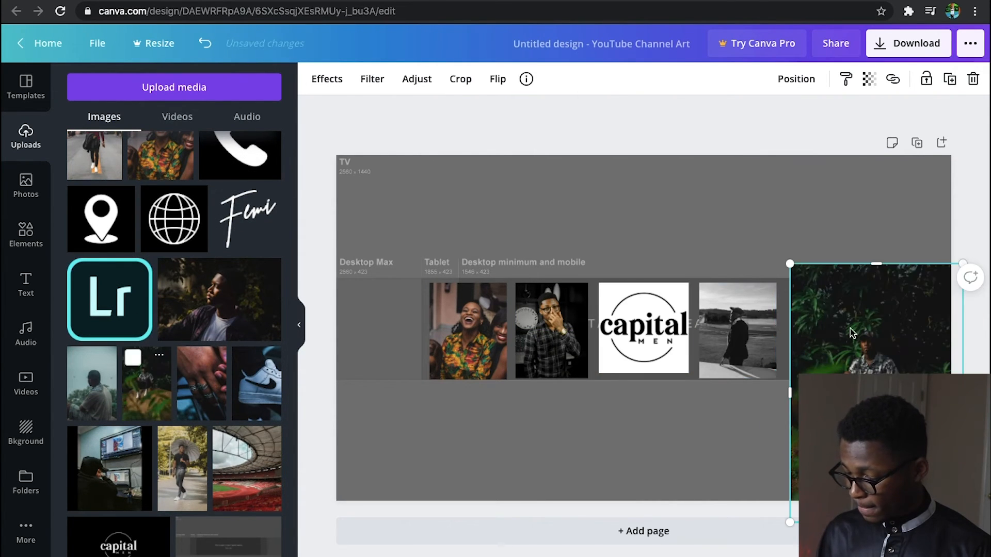
pyautogui.moveTo(790, 265); pyautogui.dragTo(840, 321)
pyautogui.moveTo(874, 363); pyautogui.dragTo(829, 327)
pyautogui.moveTo(797, 285); pyautogui.dragTo(803, 294)
pyautogui.moveTo(847, 332); pyautogui.dragTo(840, 325)
pyautogui.moveTo(794, 284); pyautogui.dragTo(789, 282)
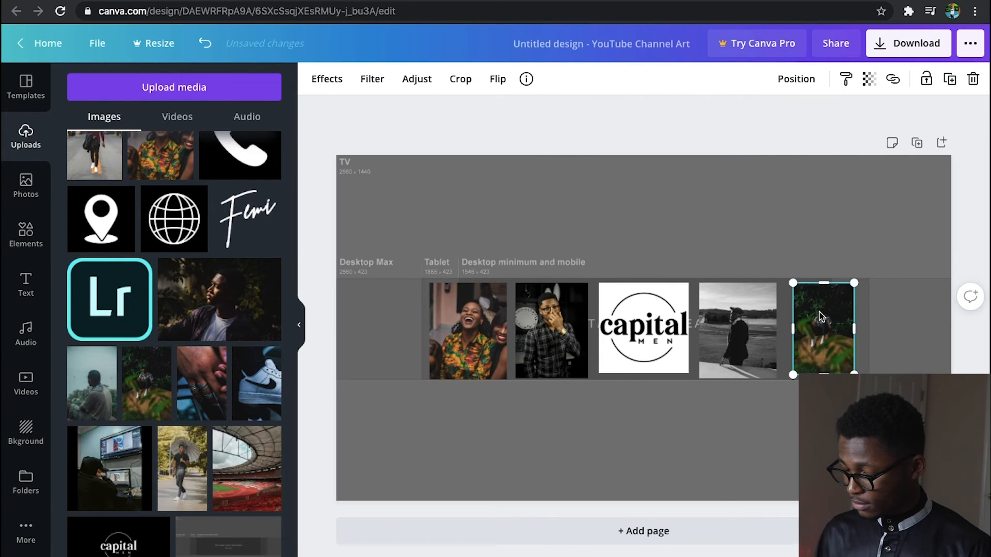
# Crop the foliage photo tighter around the man and fit it into the row beside the lakeside photo
pyautogui.click(460, 87)
pyautogui.moveTo(793, 284); pyautogui.dragTo(807, 316)
pyautogui.moveTo(835, 349); pyautogui.dragTo(776, 292)
pyautogui.click(332, 78)
pyautogui.moveTo(823, 318); pyautogui.dragTo(829, 318)
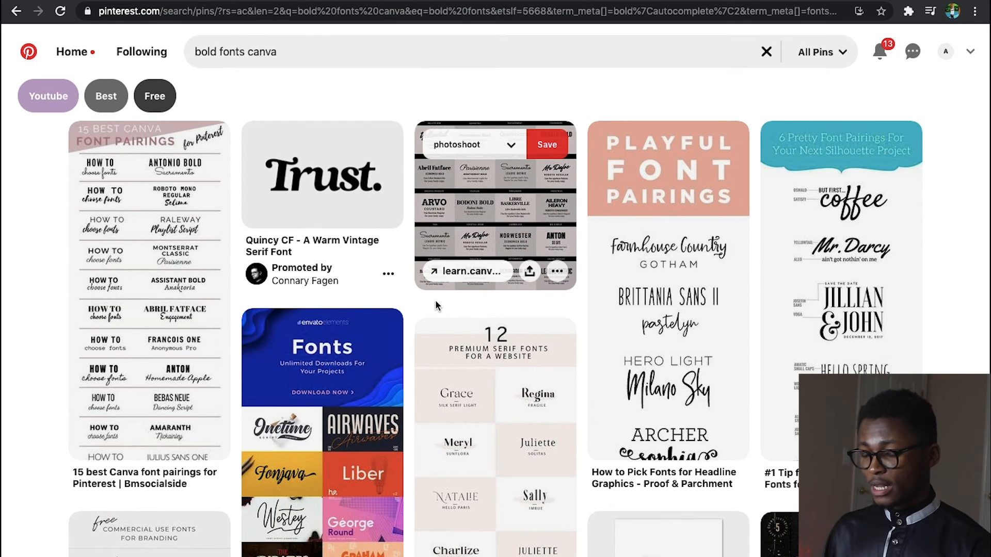
# Examine the "bold fonts canva" pins on Pinterest for bold font styles and font pairings
pyautogui.scroll(-3, 436, 305)
pyautogui.scroll(-1, 435, 305)
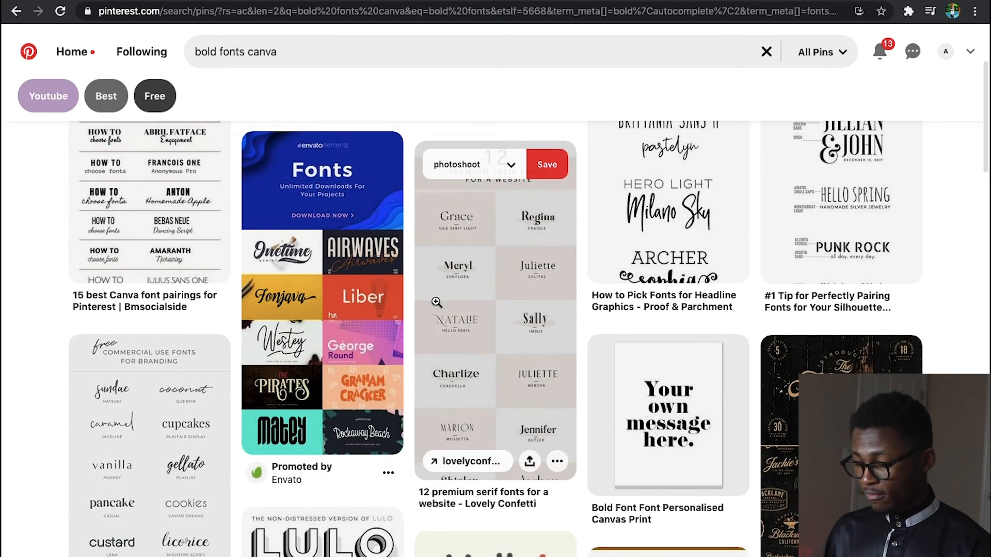
pyautogui.scroll(-1, 436, 302)
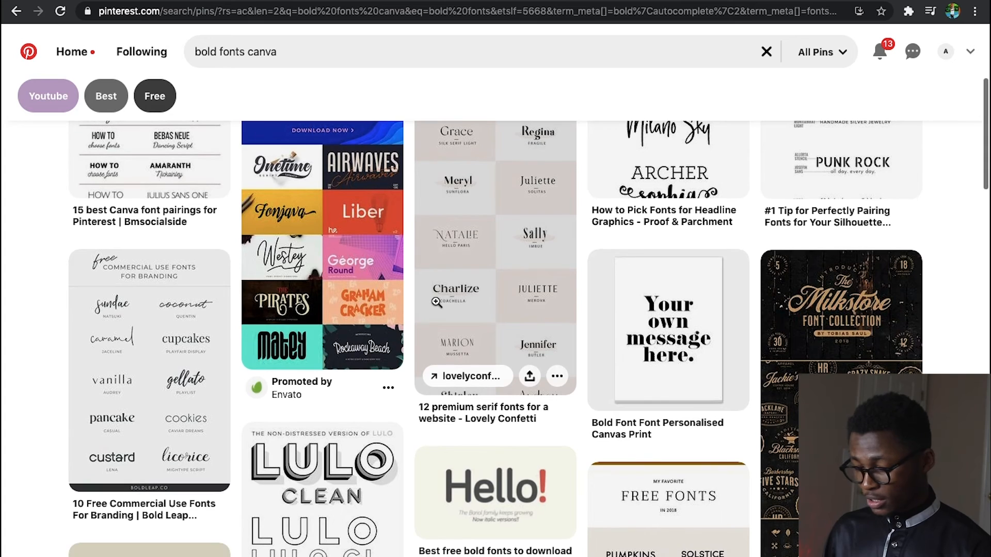
pyautogui.scroll(-5, 436, 302)
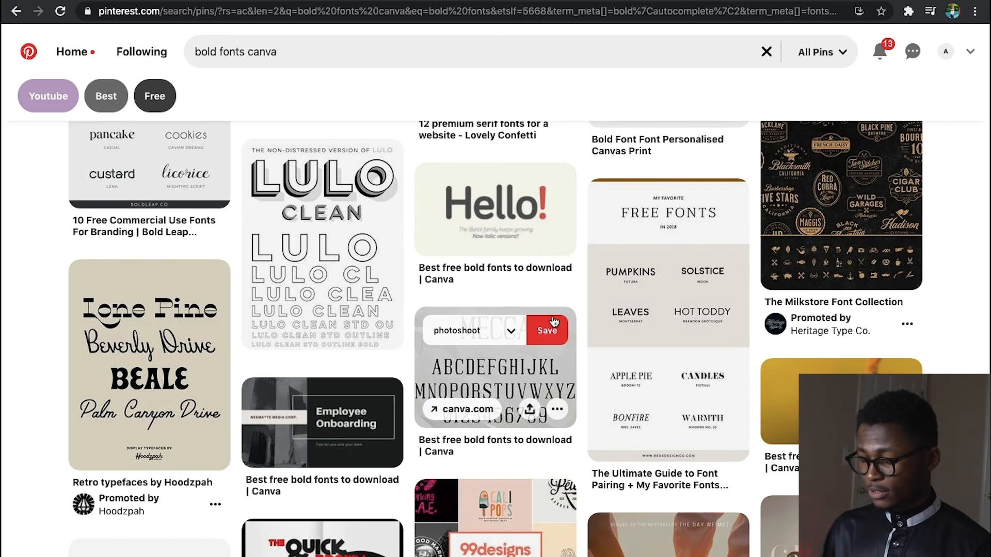
pyautogui.scroll(-1, 606, 397)
pyautogui.scroll(4, 605, 397)
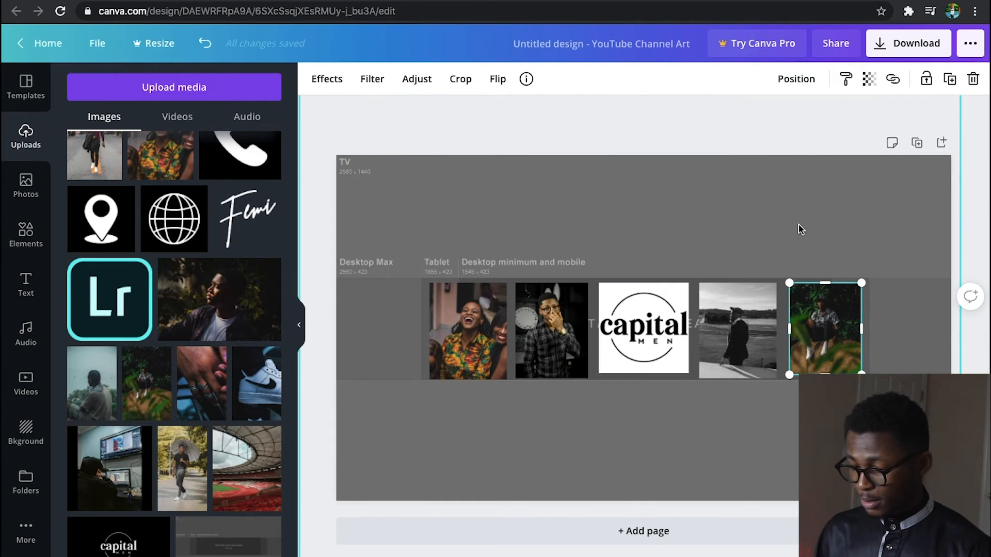
# Back in the Canva design, set the white overlay's transparency to 100 so it hides the safe area guide
pyautogui.click(869, 78)
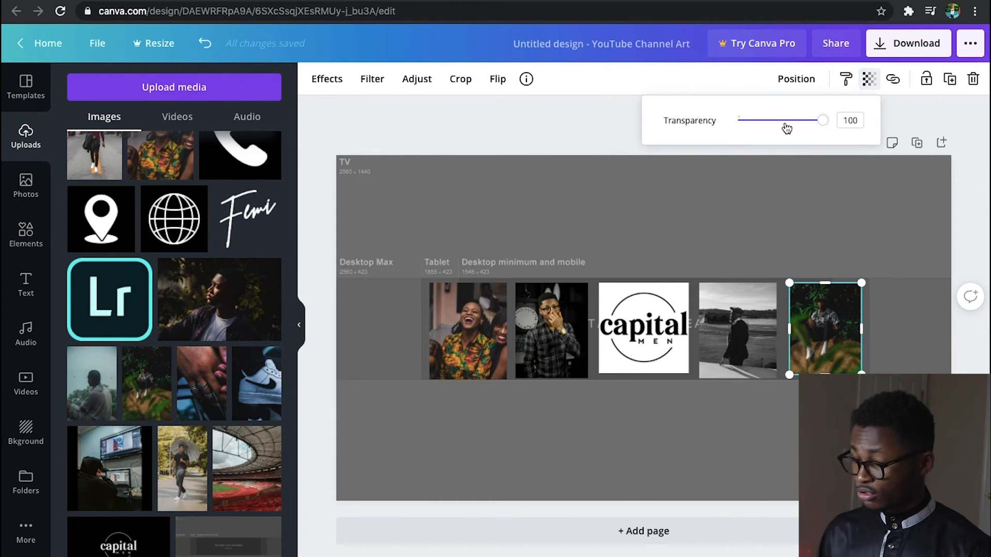
pyautogui.click(852, 201)
pyautogui.click(869, 79)
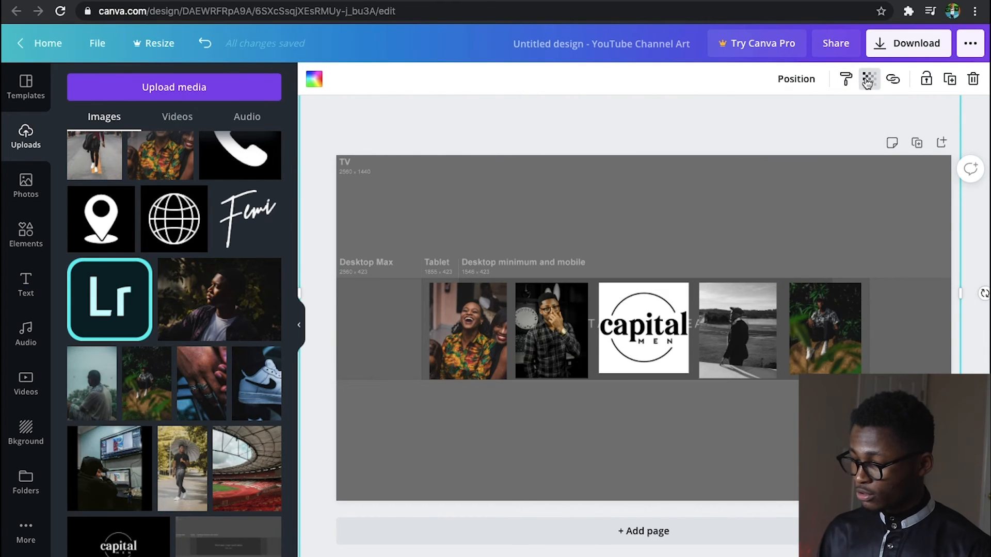
pyautogui.moveTo(760, 126); pyautogui.dragTo(888, 143)
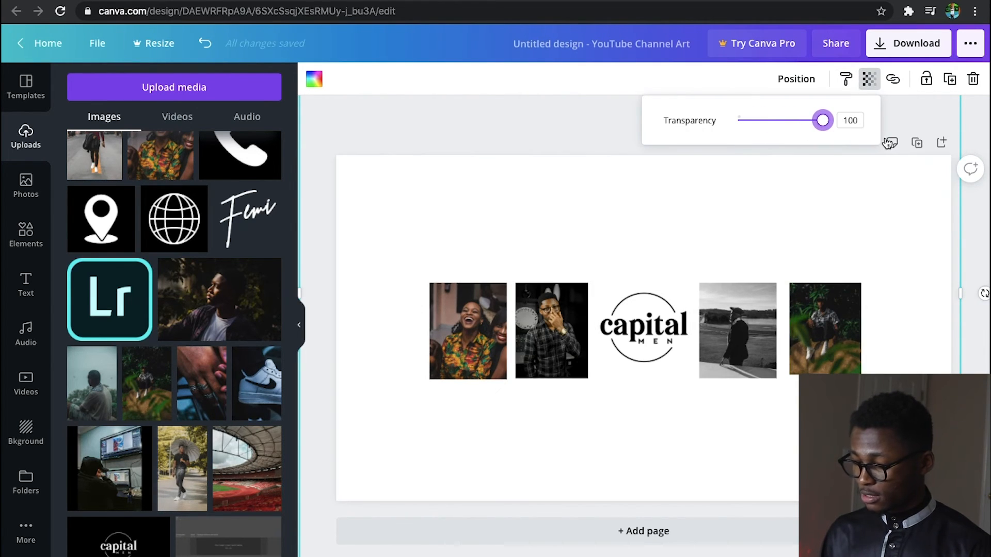
pyautogui.click(542, 156)
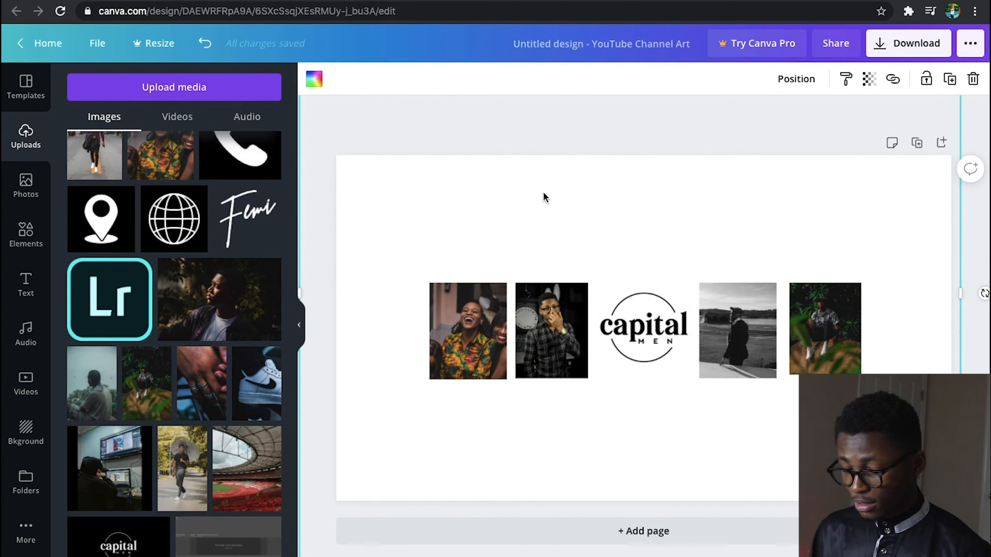
# Add a heading to the banner that reads "photo|video|tutorials|lifestyle"
pyautogui.click(29, 281)
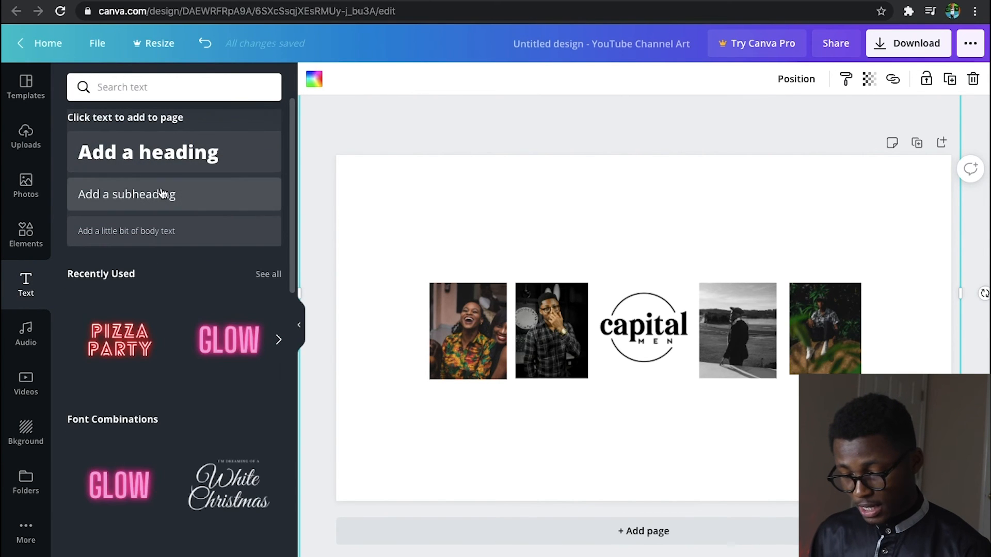
pyautogui.click(161, 194)
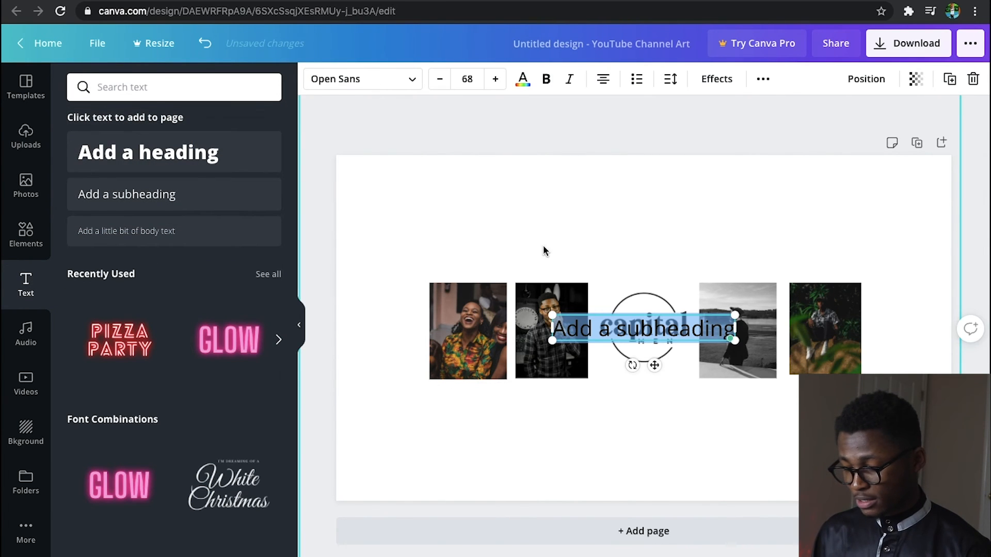
pyautogui.moveTo(524, 310)
pyautogui.mouseDown()
pyautogui.moveTo(552, 314)
pyautogui.moveTo(515, 306)
pyautogui.mouseUp()
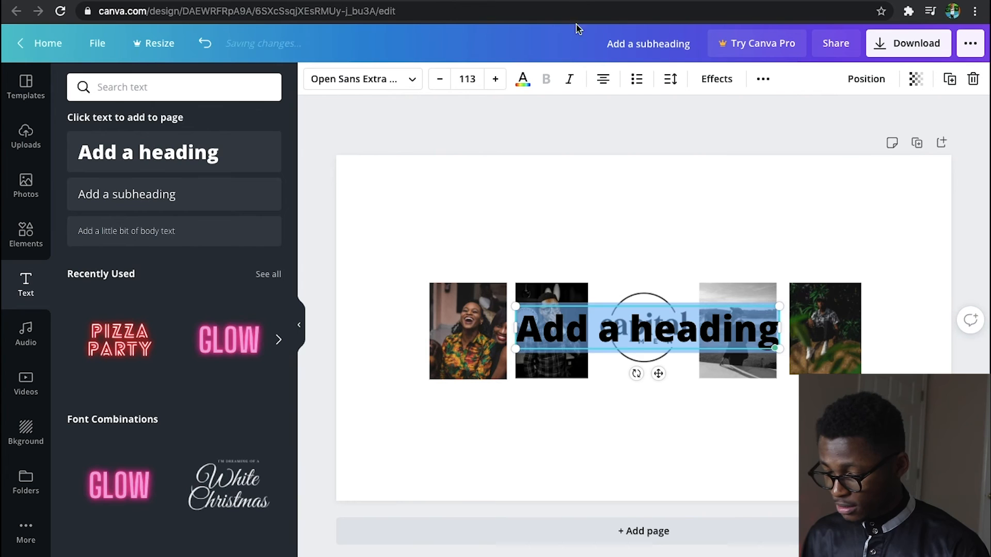
pyautogui.write('photb')
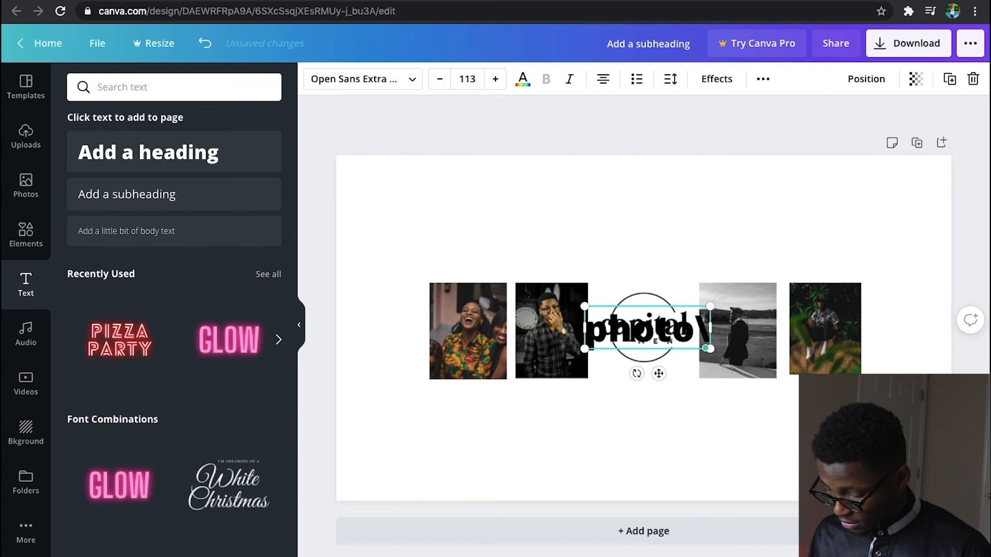
pyautogui.press('BackSpace')
pyautogui.write('o |')
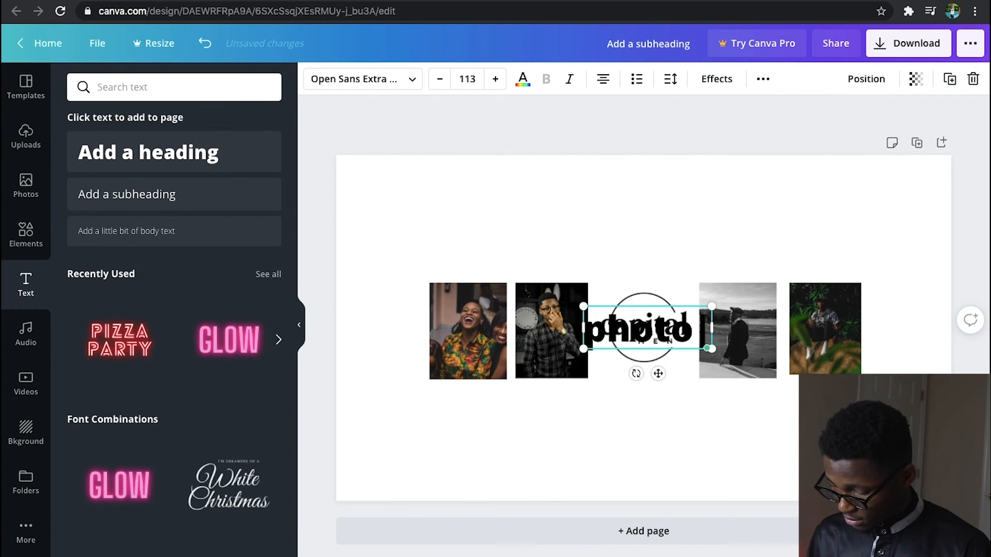
pyautogui.write(' video | t')
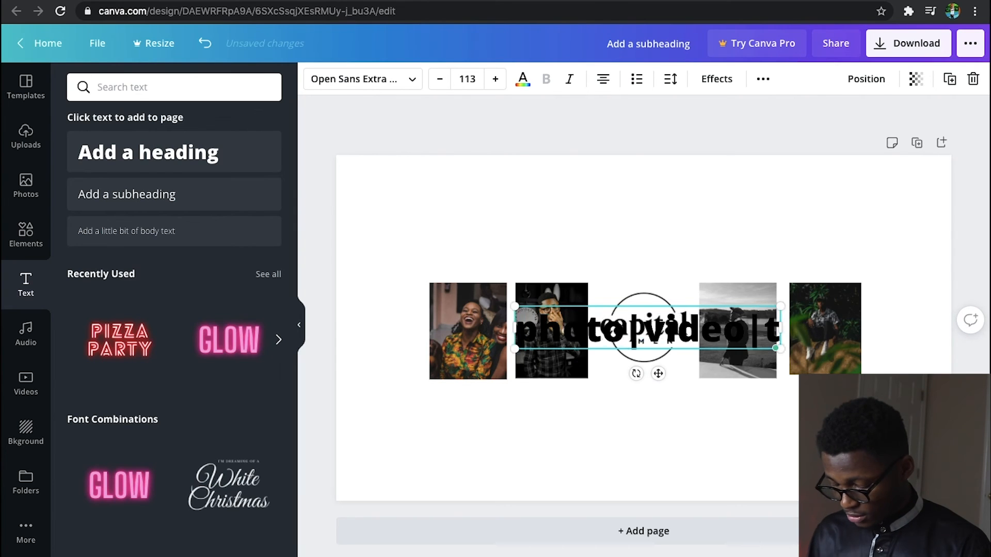
pyautogui.write('utorials | li')
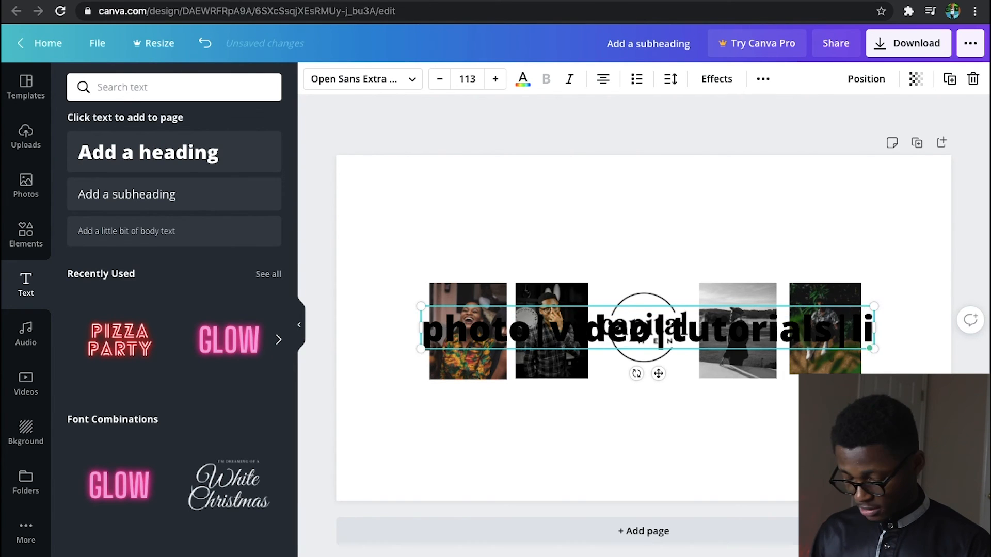
pyautogui.write('festyle')
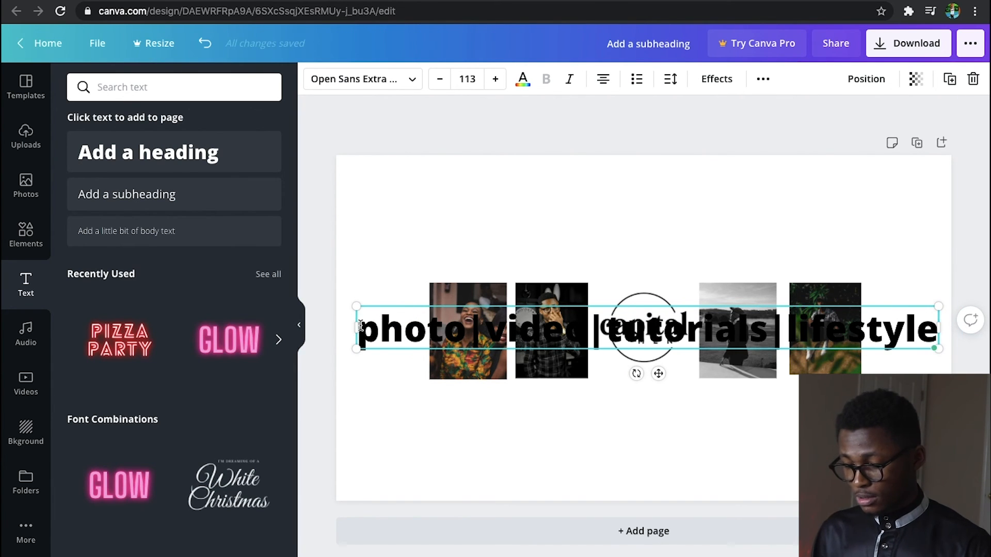
# Change the colour of the whole "photo|video|tutorials|lifestyle" heading to white
pyautogui.hotkey('ctrl', 'a')
pyautogui.click(523, 78)
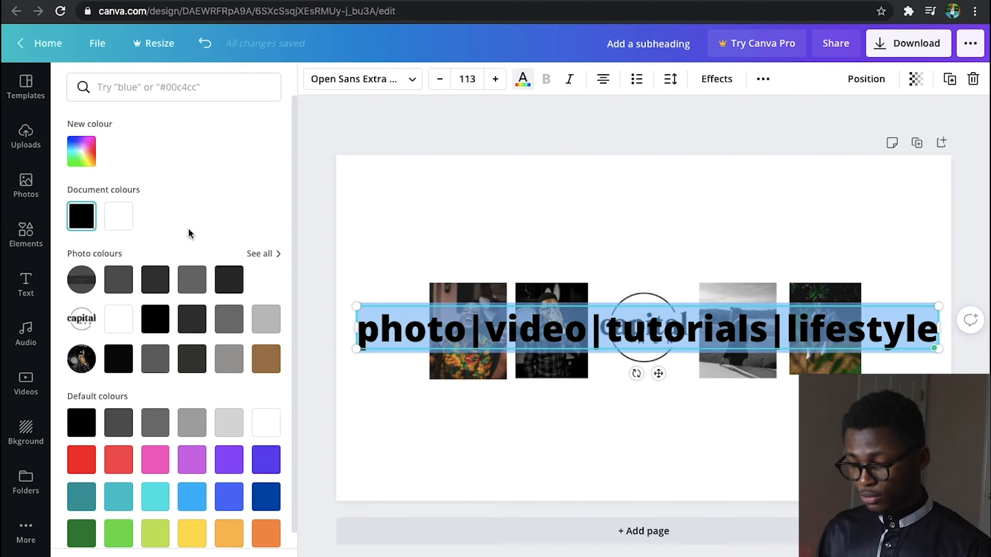
pyautogui.click(122, 220)
# Shrink the heading to size 65.7 and place it across the lower edge of the photo row, below the logo
pyautogui.moveTo(356, 306); pyautogui.dragTo(580, 365)
pyautogui.moveTo(759, 374); pyautogui.dragTo(670, 404)
pyautogui.moveTo(467, 354); pyautogui.dragTo(508, 356)
pyautogui.moveTo(688, 401); pyautogui.dragTo(674, 409)
pyautogui.click(633, 411)
pyautogui.click(606, 373)
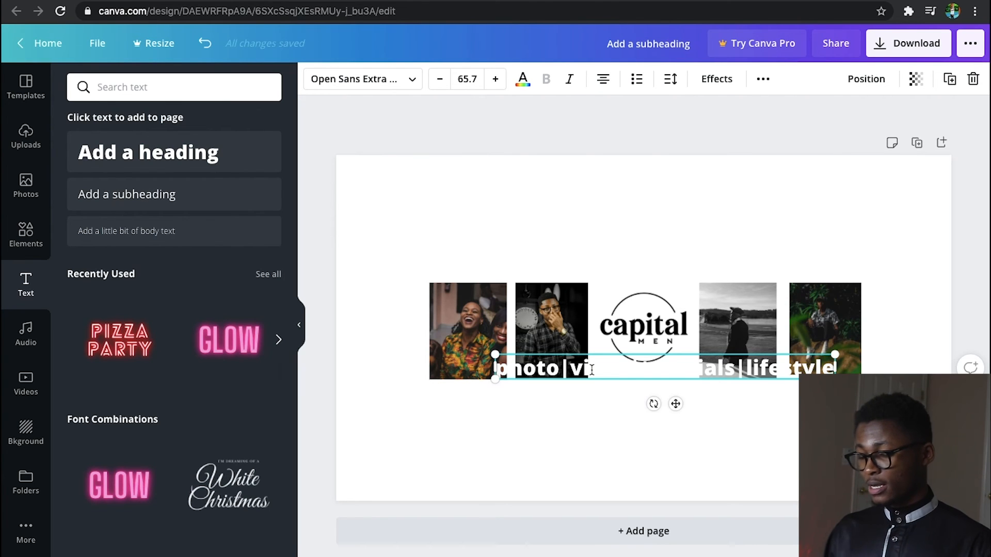
# Recolour the "deo|tutor" part of the heading, which lies over the white area under the logo, black
pyautogui.moveTo(591, 369); pyautogui.dragTo(696, 370)
pyautogui.click(523, 78)
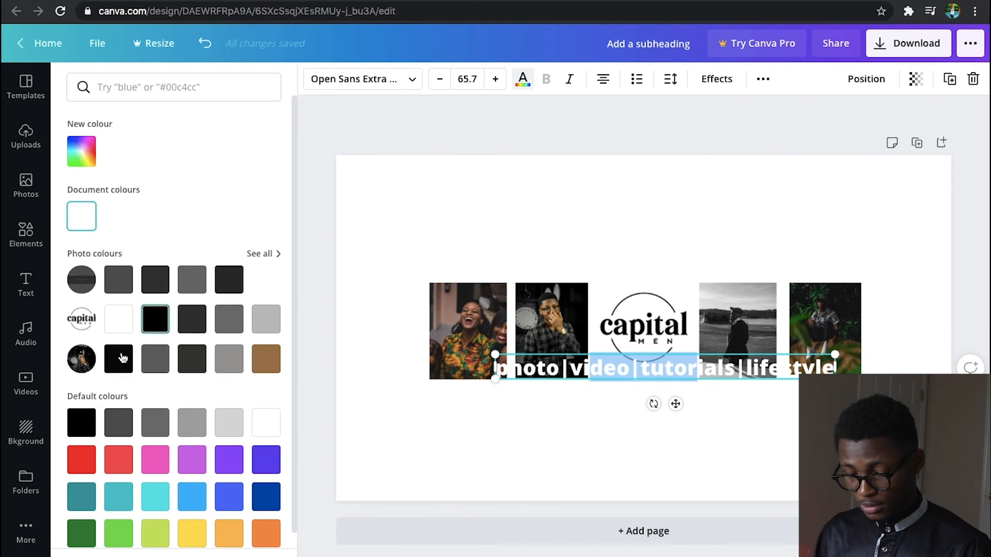
pyautogui.click(121, 361)
pyautogui.click(547, 430)
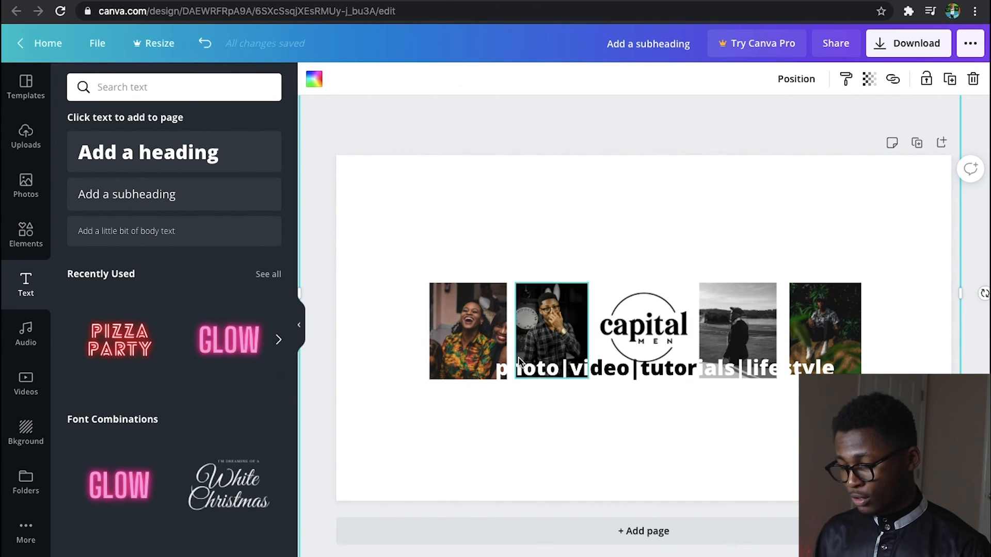
# Recolour the heading letters near the gaps between photos black, and undo the change on the "i" of "video"
pyautogui.click(506, 370)
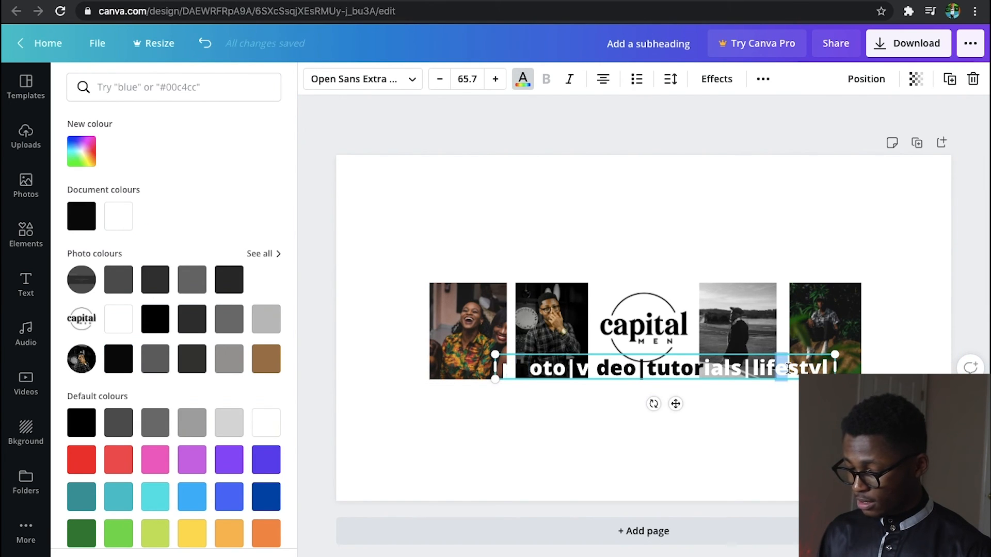
pyautogui.click(82, 215)
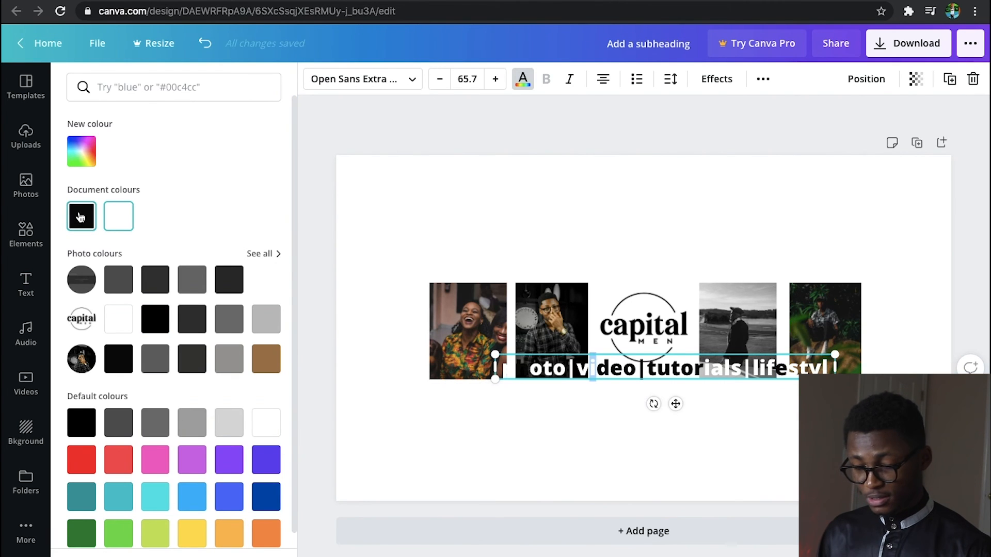
pyautogui.click(530, 407)
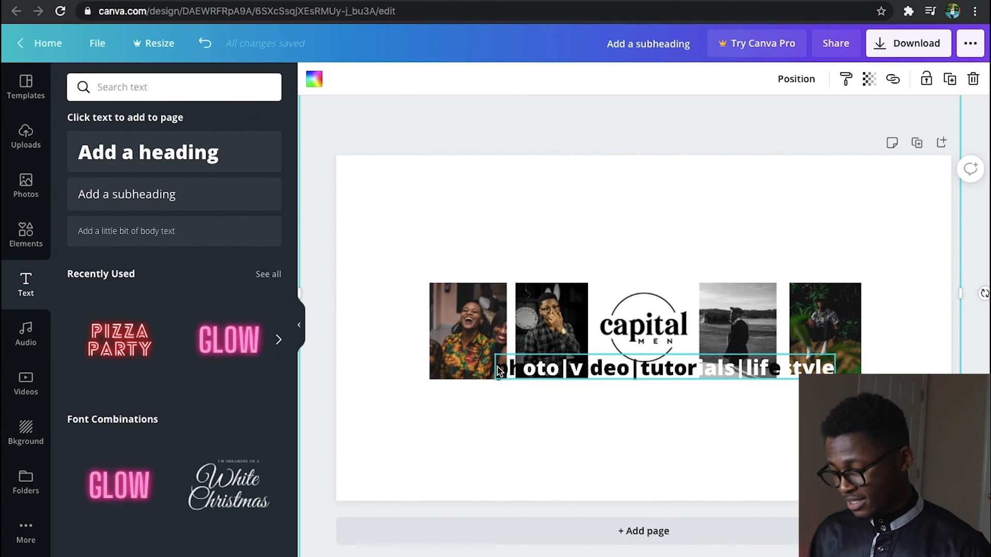
pyautogui.press('super+z')
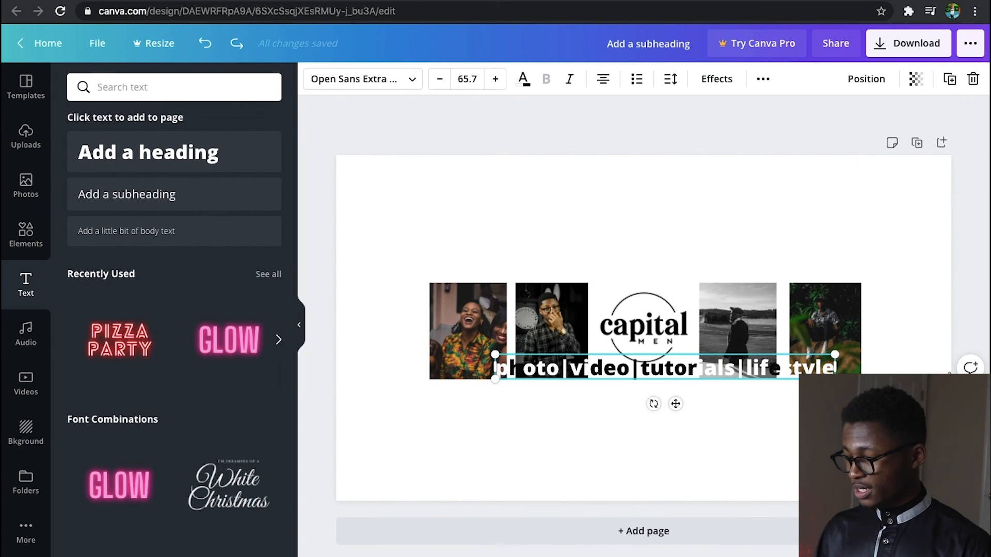
# Recolour the whole "photo|video|tutorials|lifestyle" heading red from the default colours, including its final "e"
pyautogui.press('super+z')
pyautogui.moveTo(832, 366); pyautogui.dragTo(486, 368)
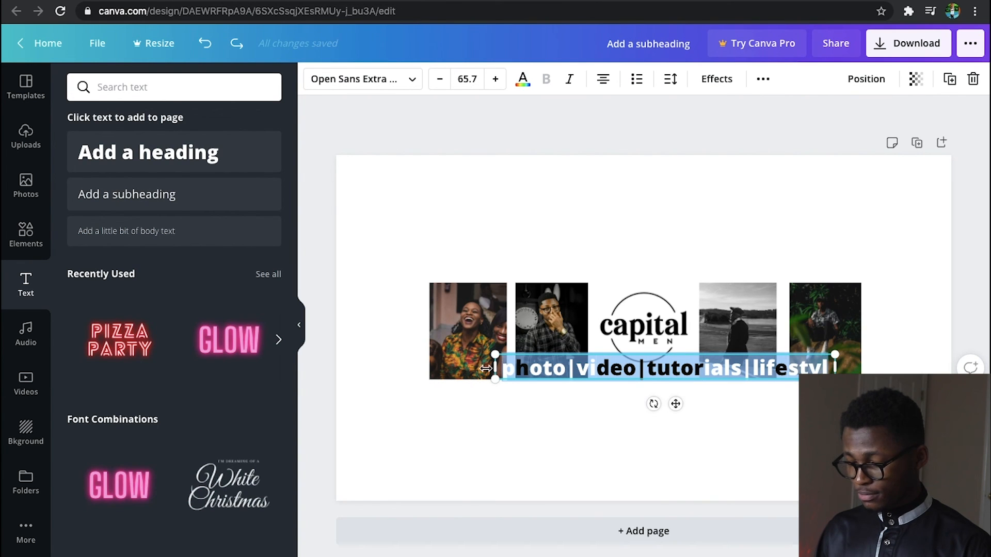
pyautogui.click(523, 80)
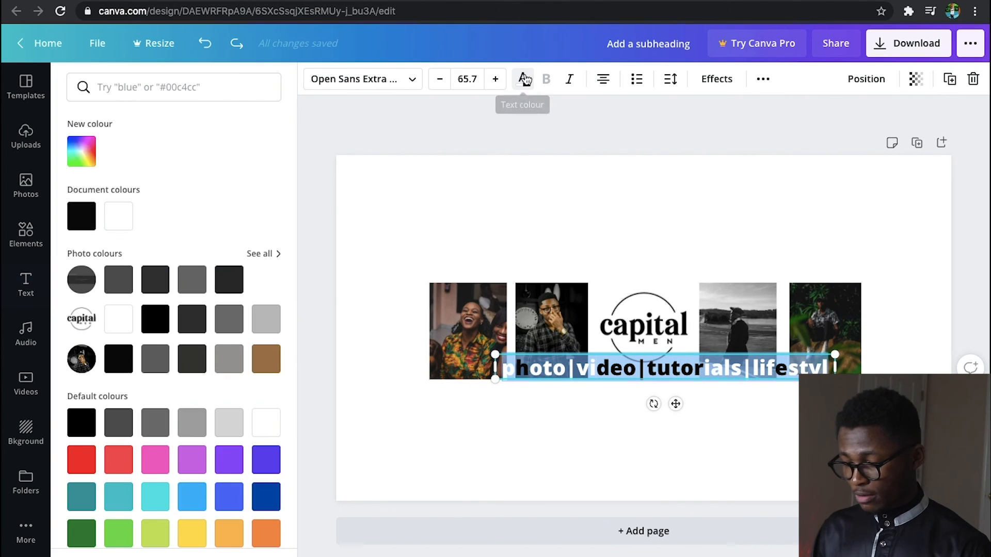
pyautogui.scroll(-1, 149, 437)
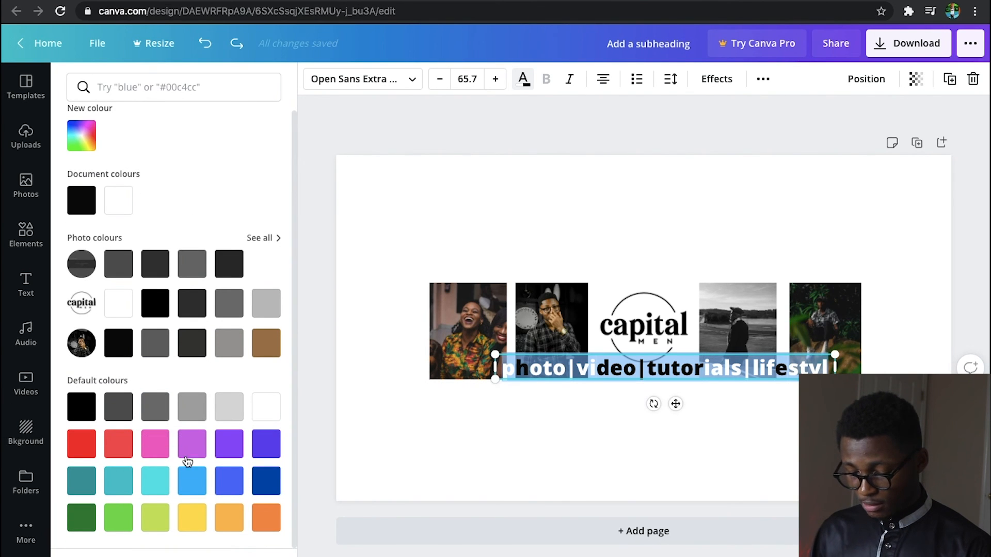
pyautogui.click(82, 445)
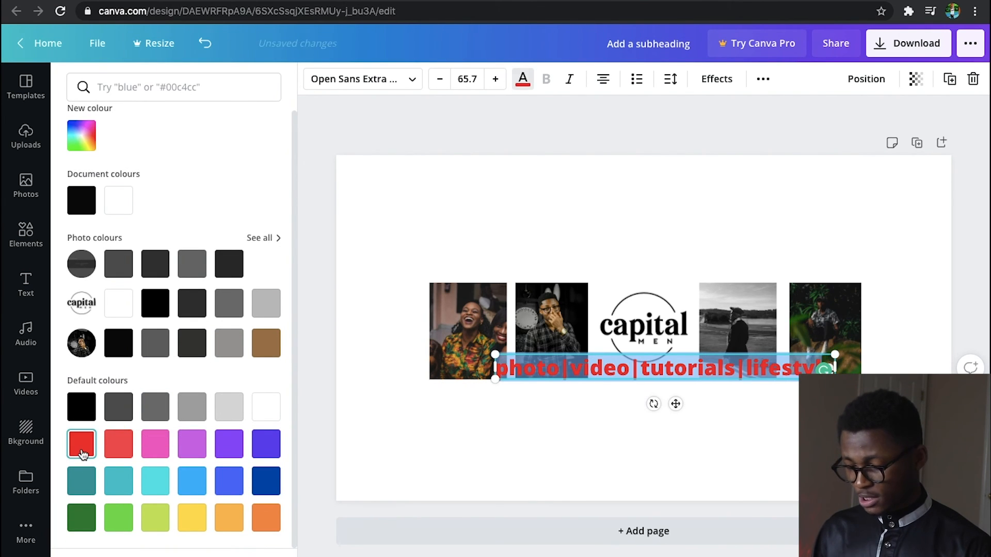
pyautogui.click(471, 474)
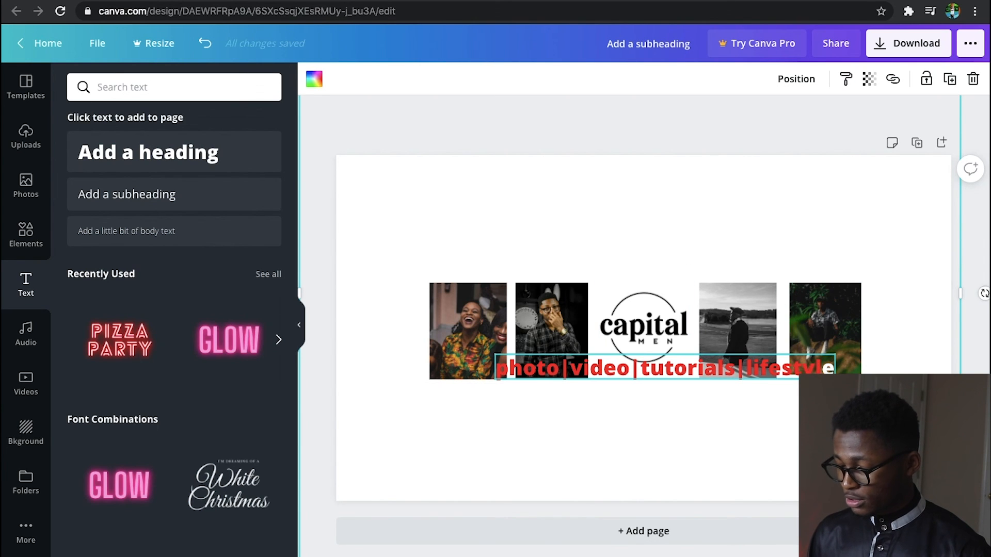
pyautogui.click(828, 370)
pyautogui.click(324, 207)
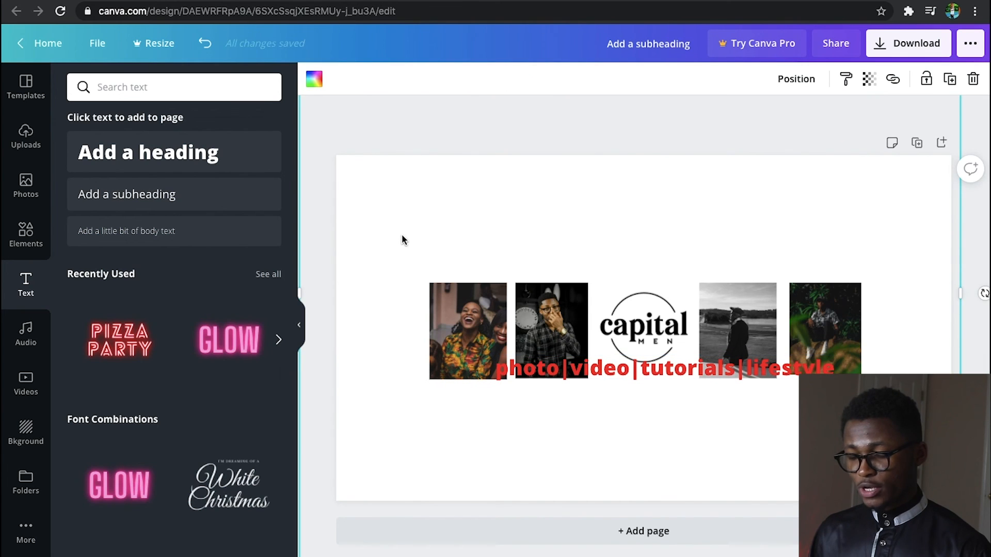